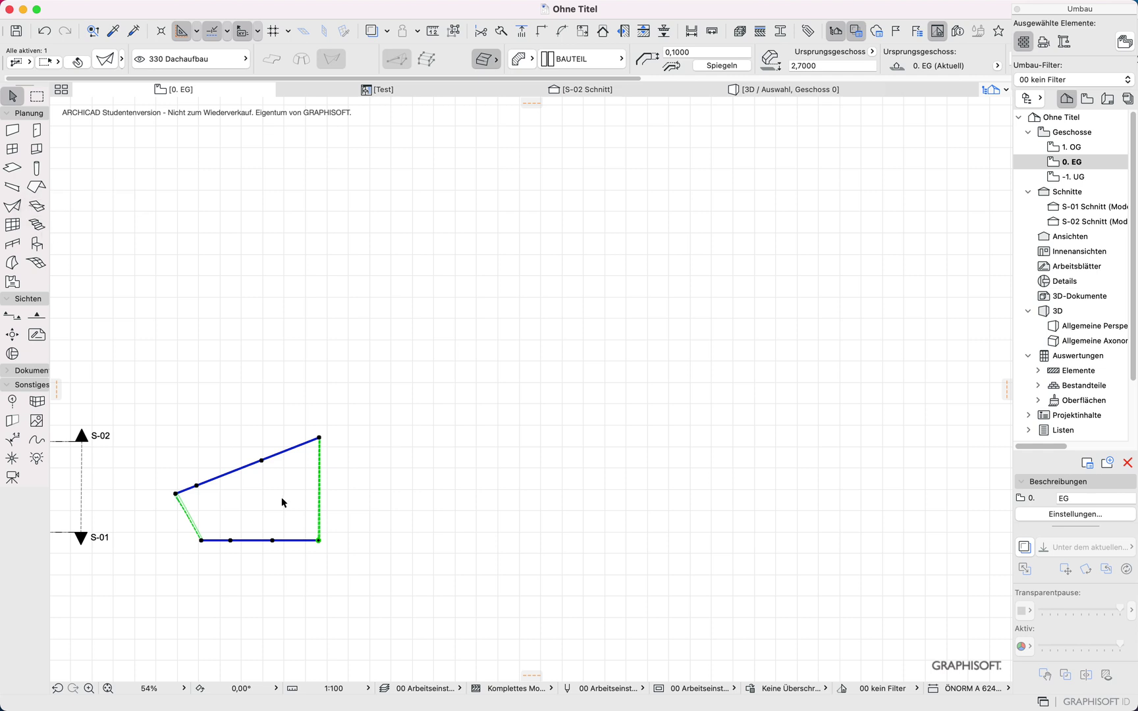
- Reselect the polygon shape on the floor plan
{"action": "left_click", "coordinate": [227, 251]}
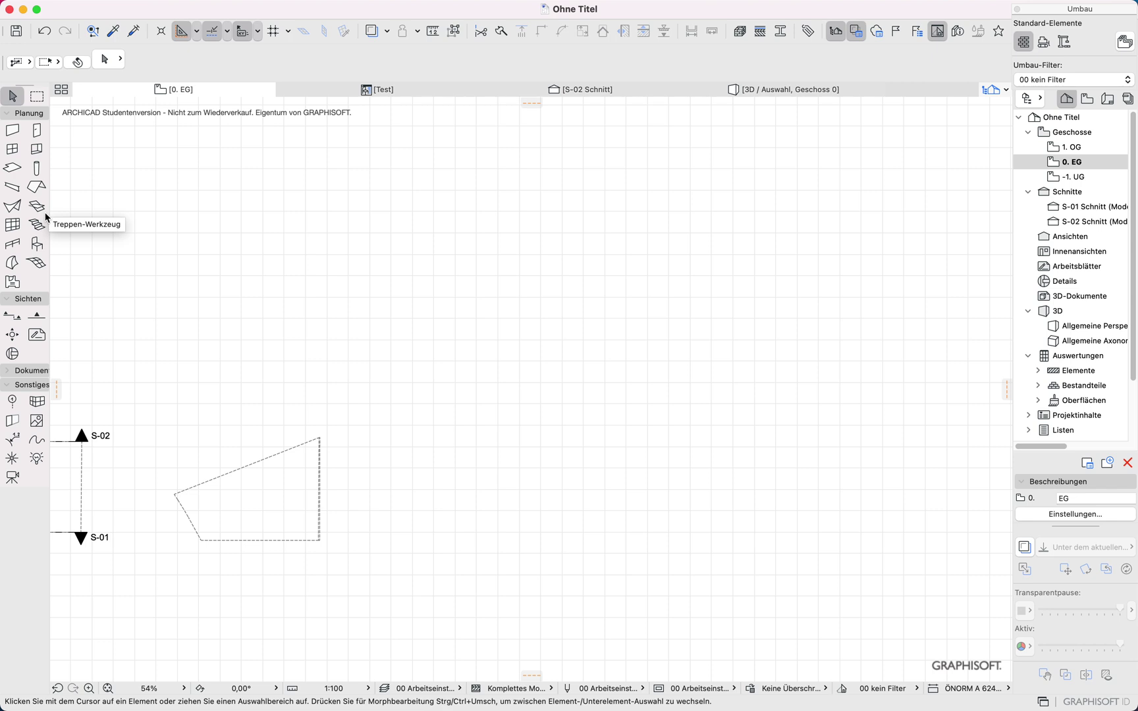
{"action": "left_click", "coordinate": [37, 244]}
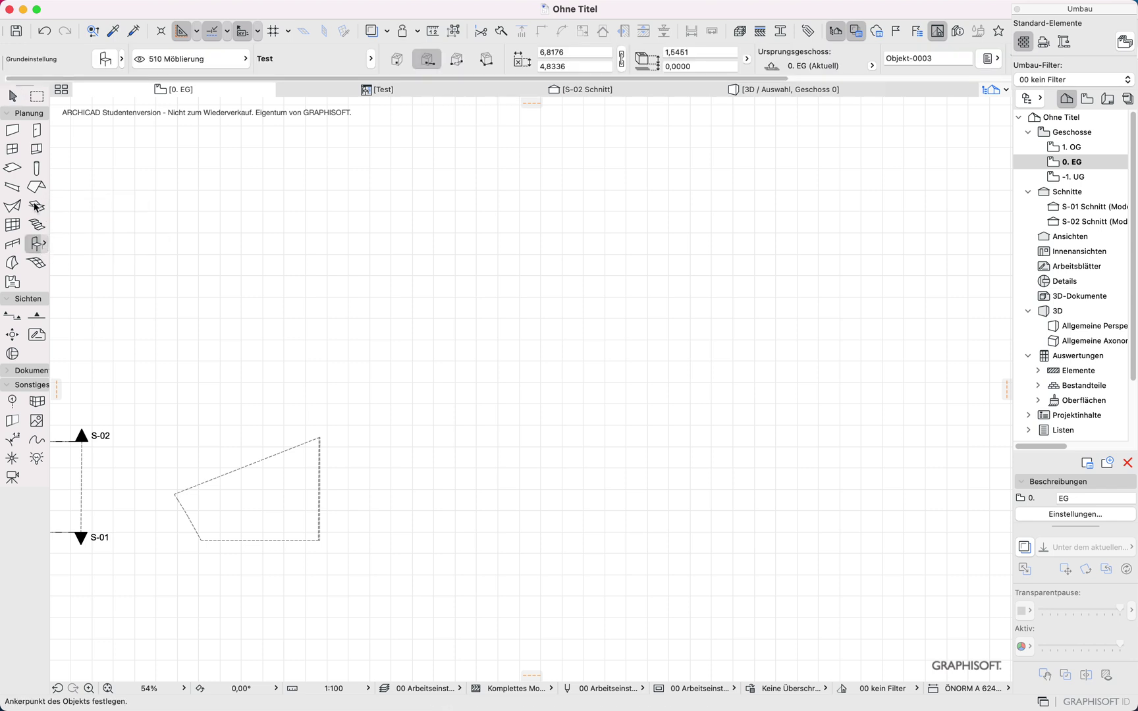
{"action": "left_click", "coordinate": [12, 96]}
{"action": "left_click_drag", "start_coordinate": [355, 395], "coordinate": [187, 553]}
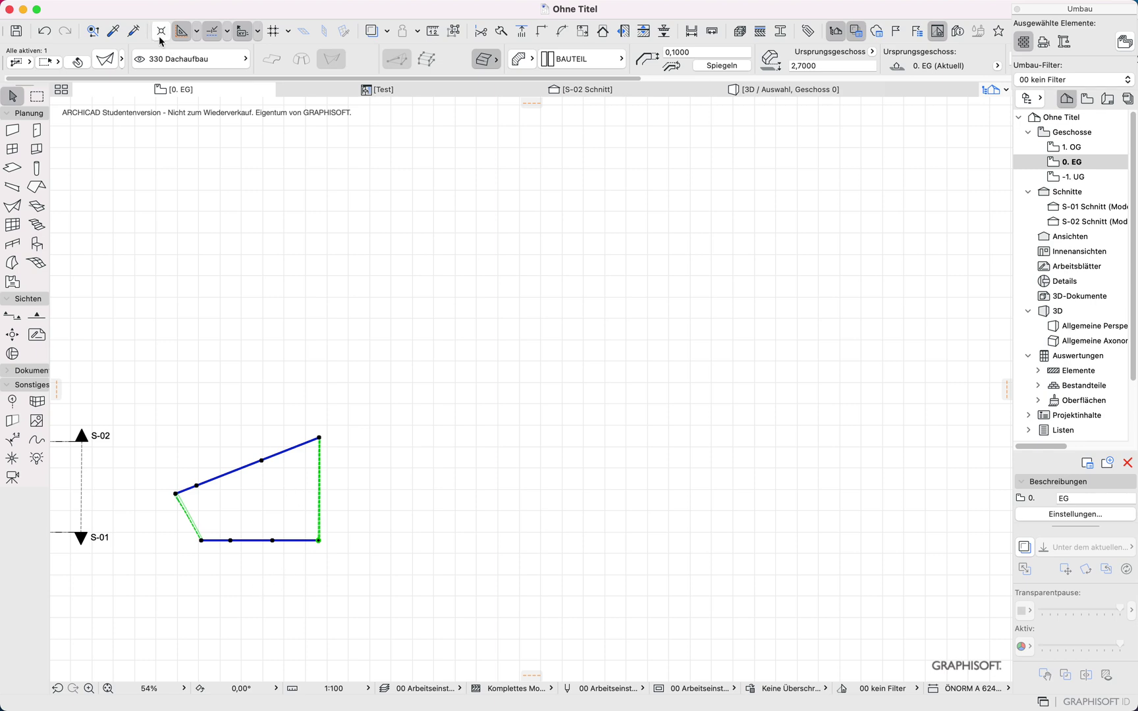
- Save the selection as library object Test1.gsm in the embedded library
{"action": "left_click", "coordinate": [116, 9]}
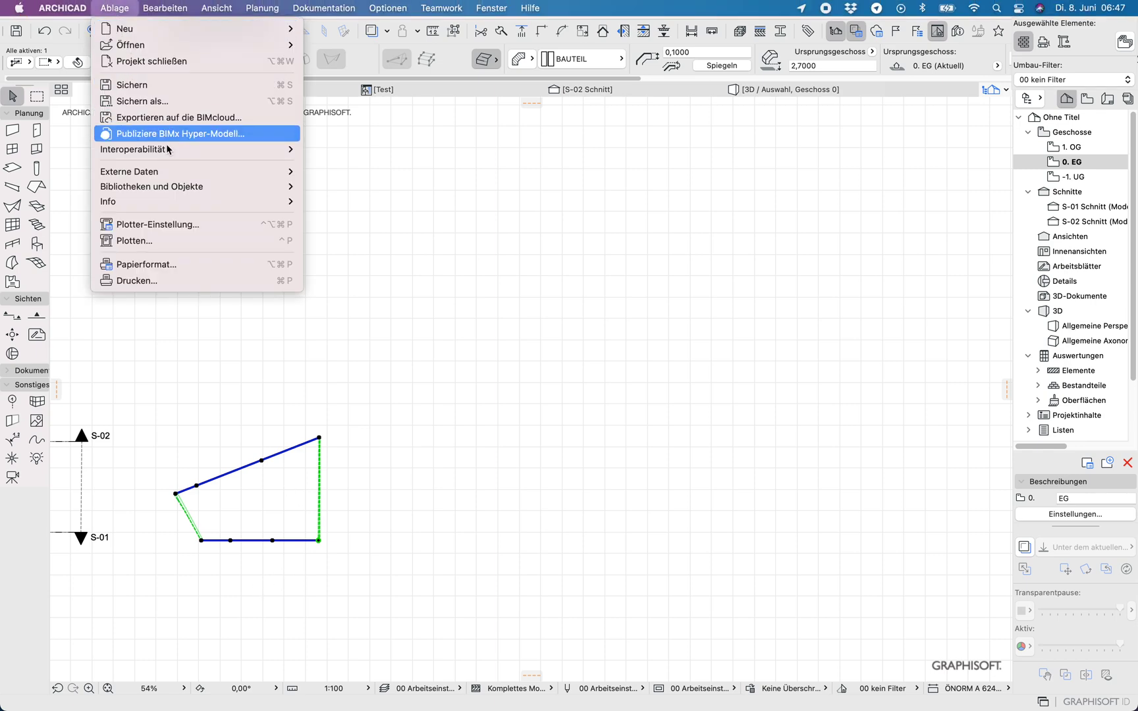
{"action": "mouse_move", "coordinate": [175, 192]}
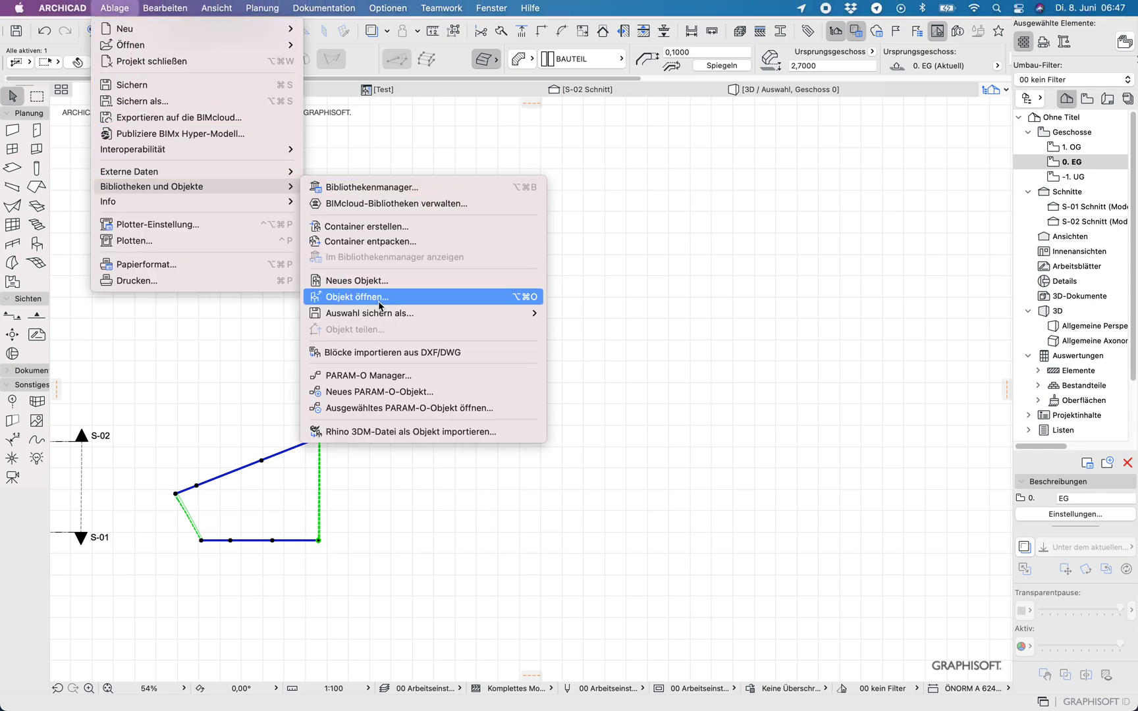
{"action": "mouse_move", "coordinate": [374, 320]}
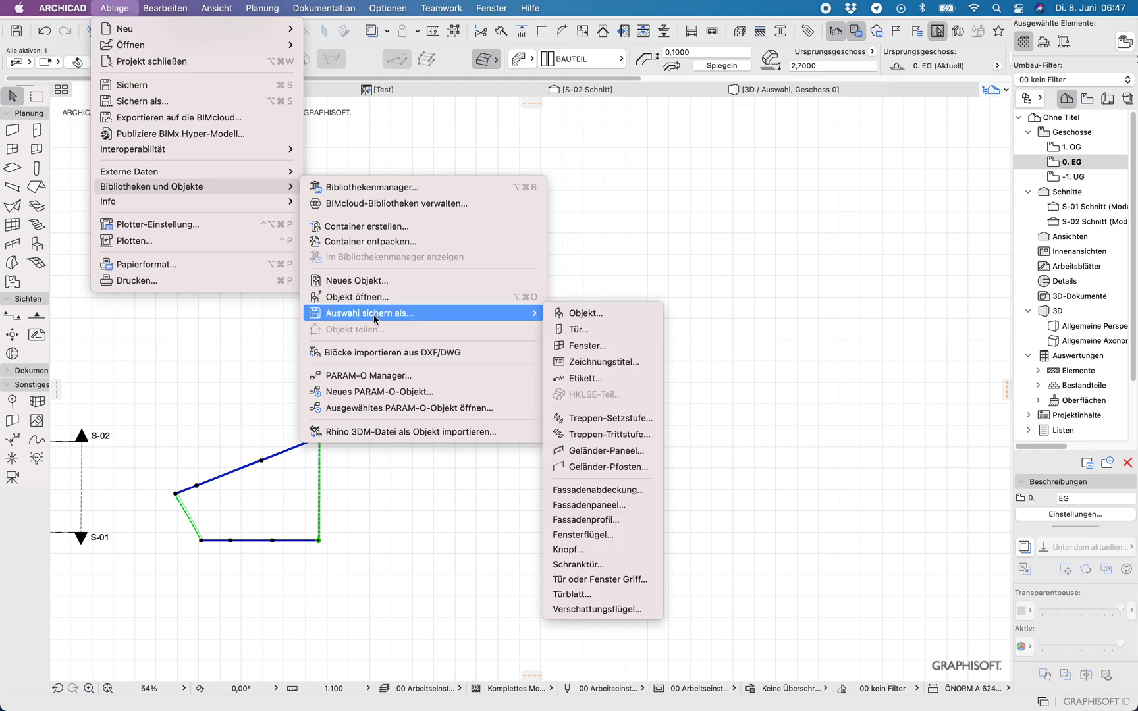
{"action": "left_click", "coordinate": [579, 313]}
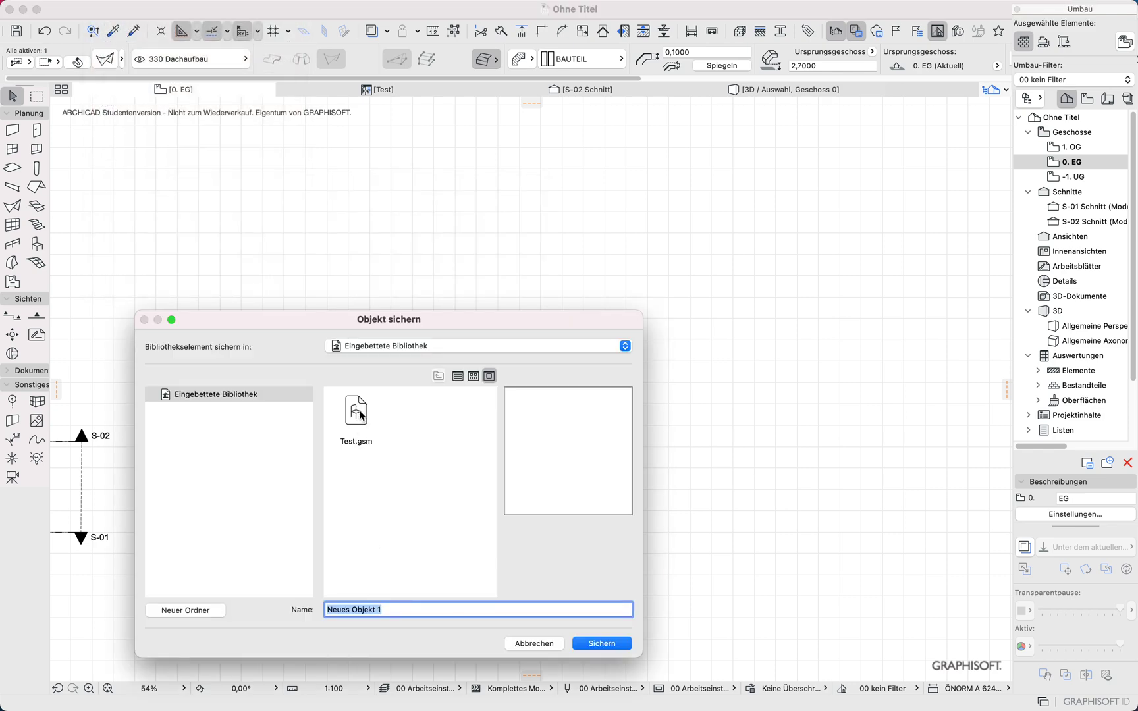
{"action": "left_click", "coordinate": [360, 415]}
{"action": "left_click", "coordinate": [344, 610]}
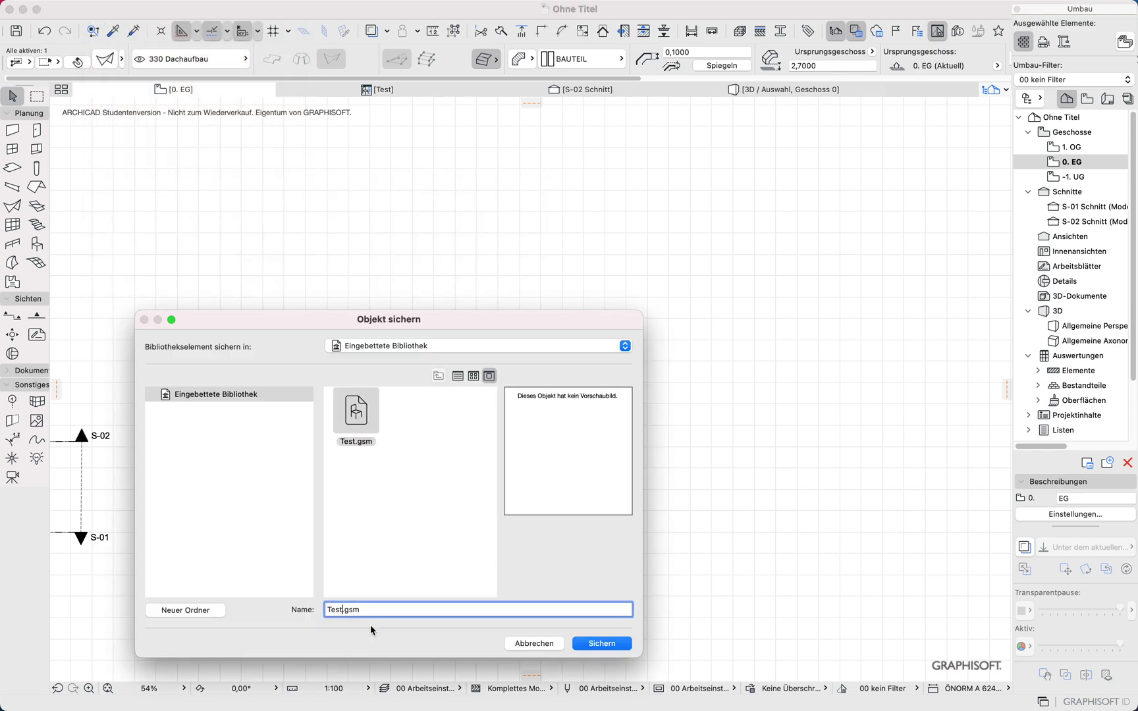
{"action": "type", "text": "1"}
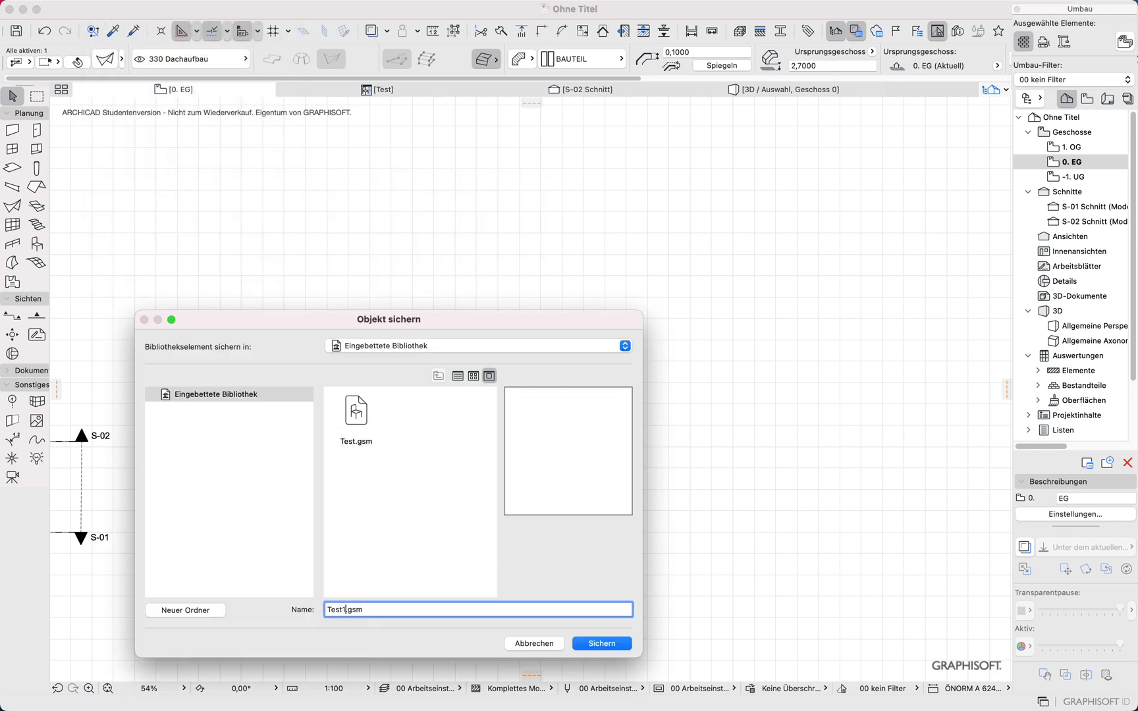
{"action": "left_click", "coordinate": [590, 646]}
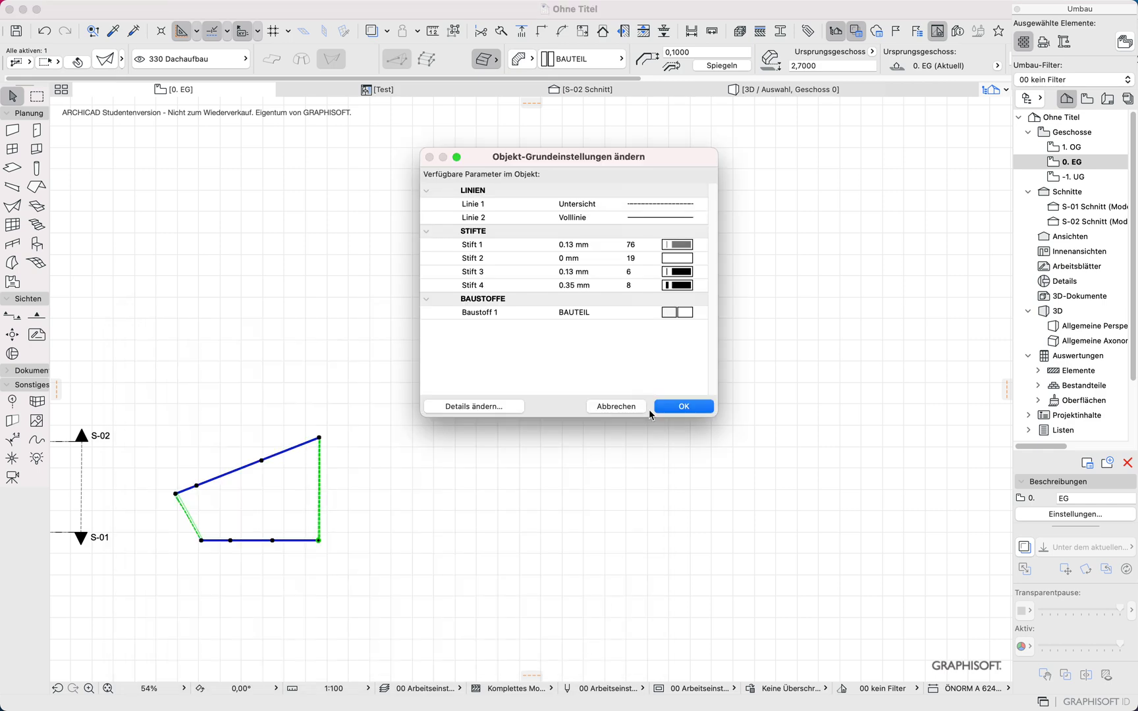
- Place a rotated Test1 object right of the polygon, then marquee-select both
{"action": "left_click", "coordinate": [675, 409]}
{"action": "left_click", "coordinate": [163, 334]}
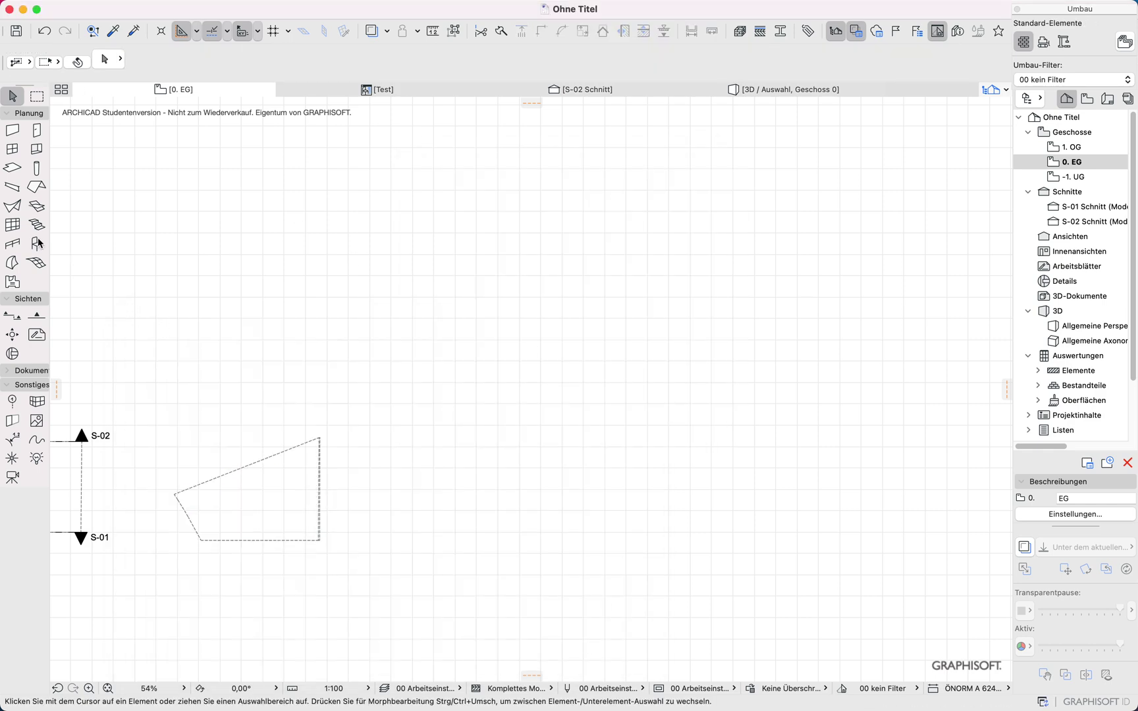
{"action": "left_click", "coordinate": [36, 245]}
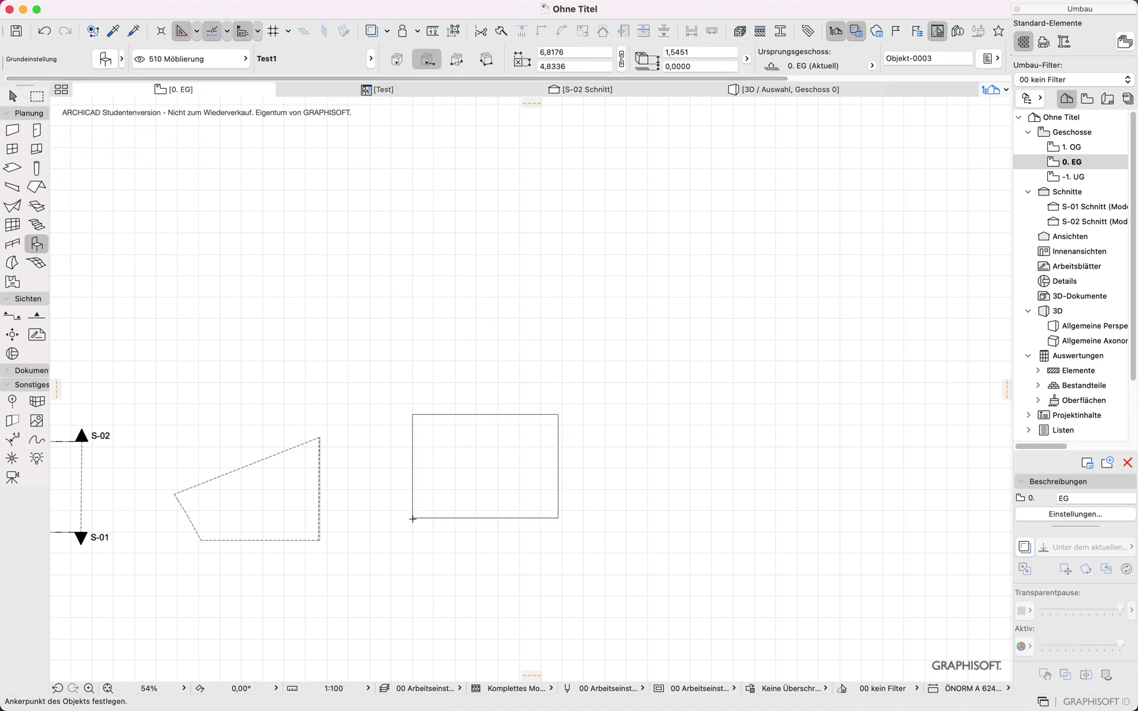
{"action": "left_click", "coordinate": [394, 538]}
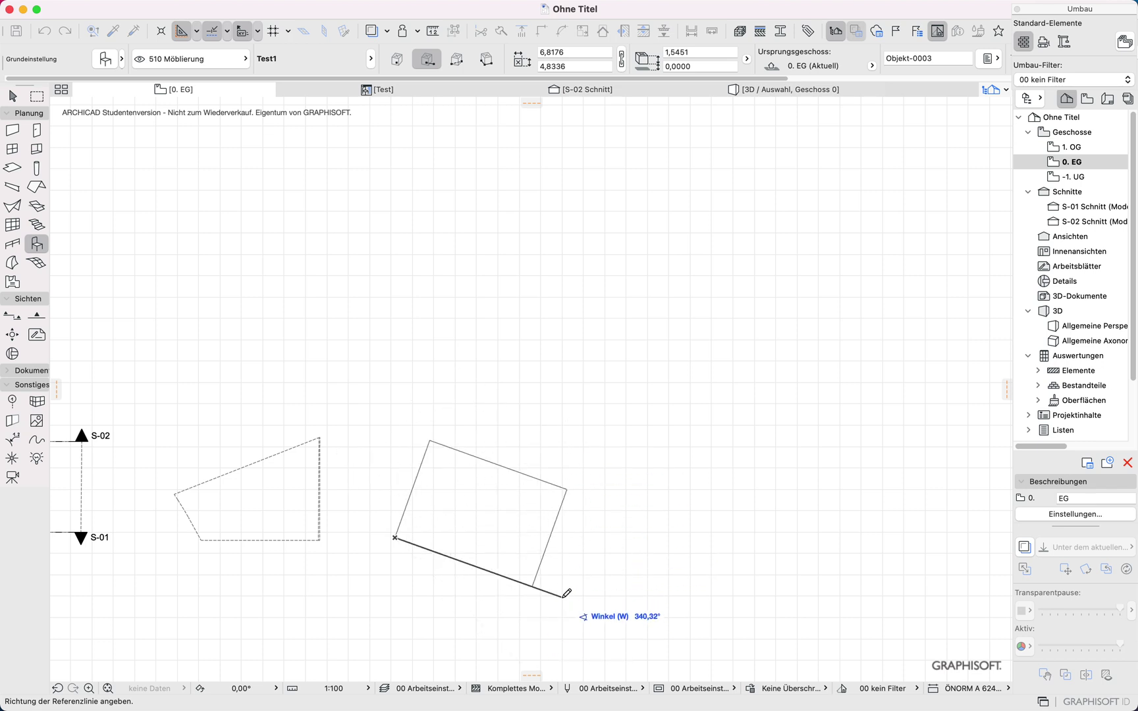
{"action": "left_click", "coordinate": [567, 536]}
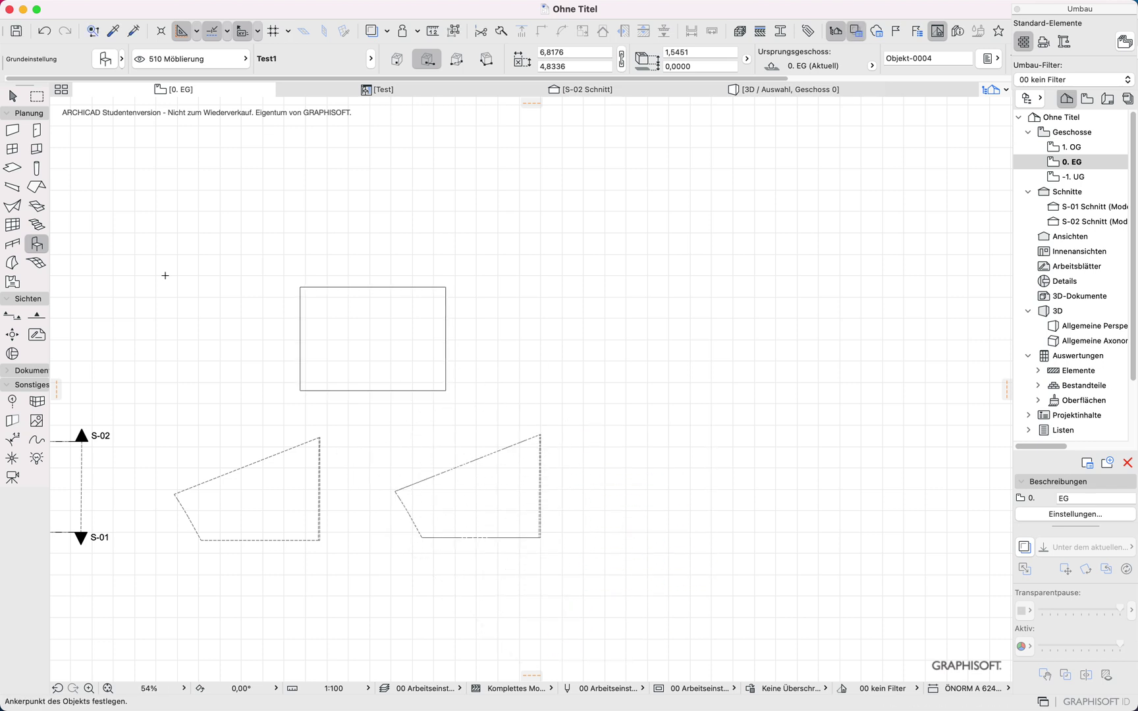
{"action": "left_click", "coordinate": [15, 99]}
{"action": "left_click_drag", "start_coordinate": [584, 395], "coordinate": [259, 575]}
- View both curved shells in 3D, select the placed Test1 object and open it for editing
{"action": "key", "text": "F5"}
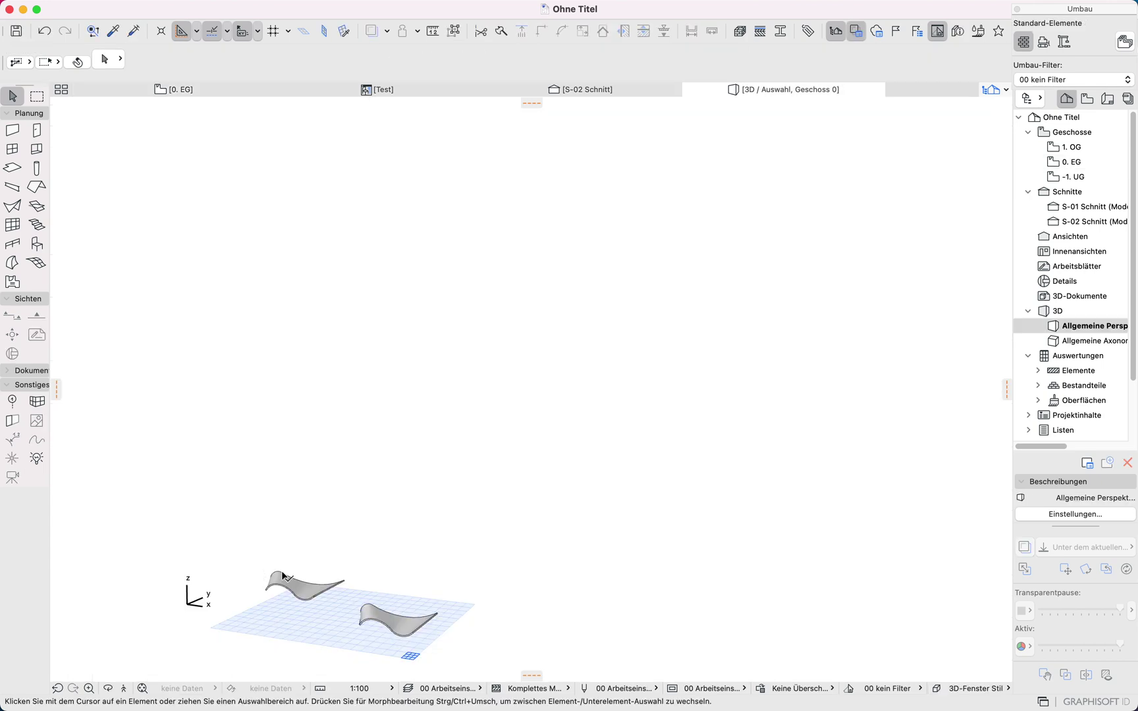
{"action": "scroll", "coordinate": [344, 624], "scroll_direction": "up", "scroll_amount": 3}
{"action": "middle_click_drag", "start_coordinate": [353, 619], "coordinate": [495, 527], "text": "shift"}
{"action": "left_click_drag", "start_coordinate": [685, 436], "coordinate": [490, 564]}
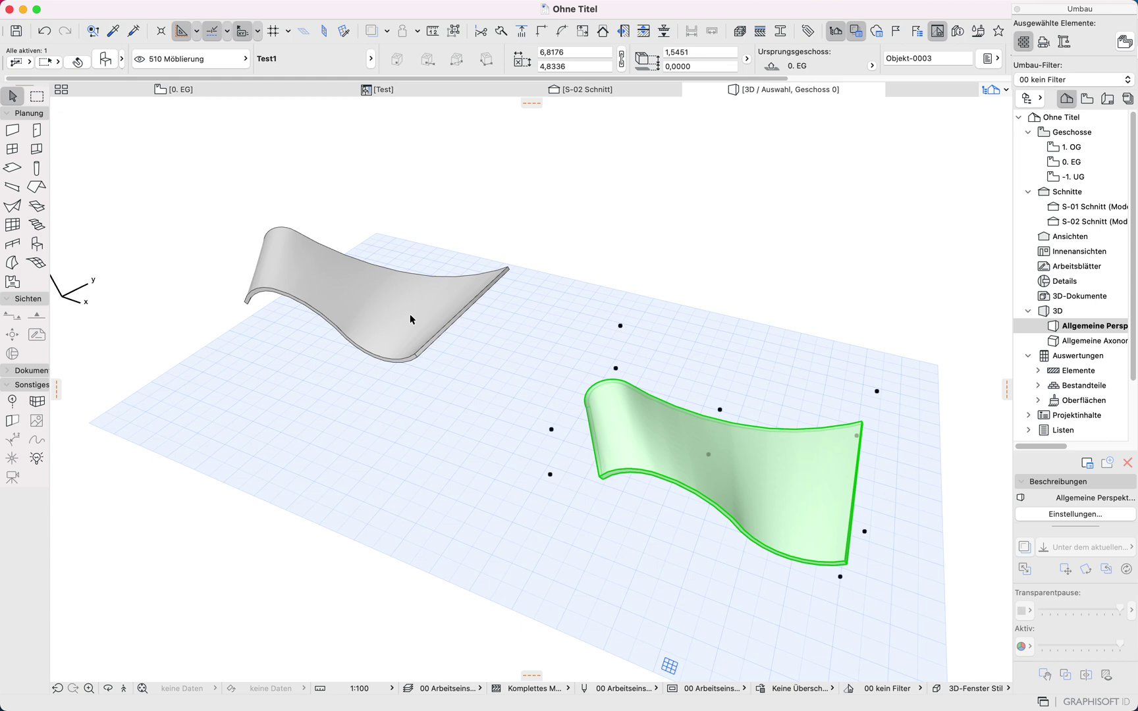
{"action": "left_click", "coordinate": [414, 356]}
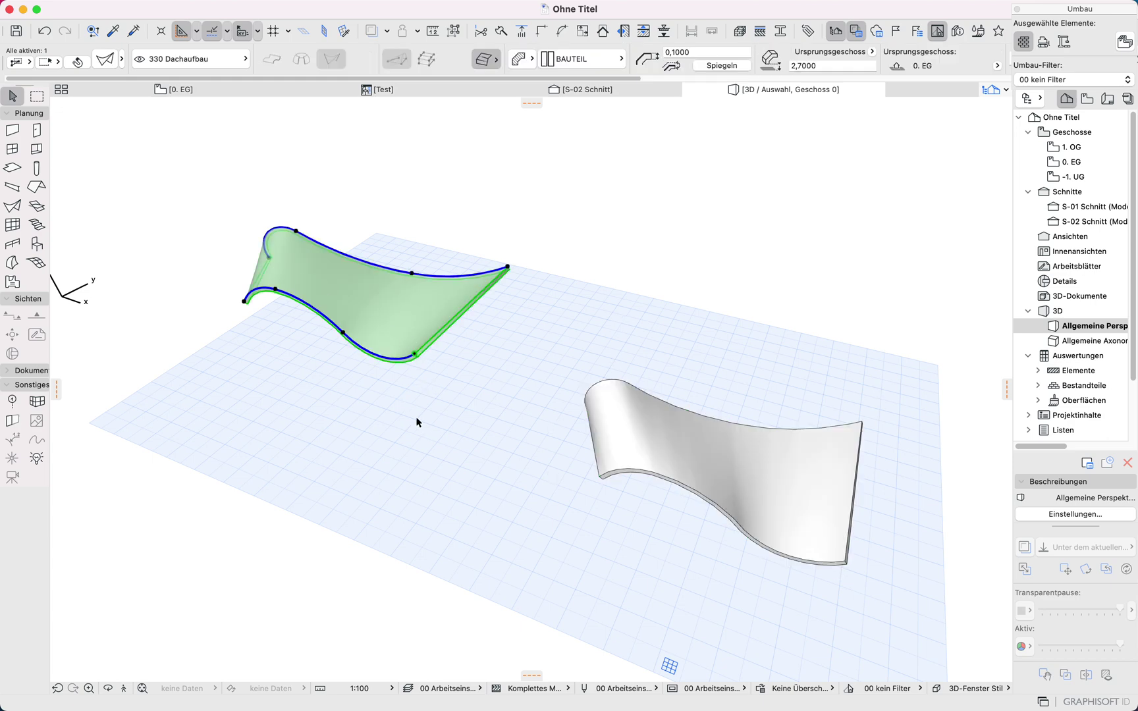
{"action": "left_click_drag", "start_coordinate": [539, 533], "coordinate": [746, 346]}
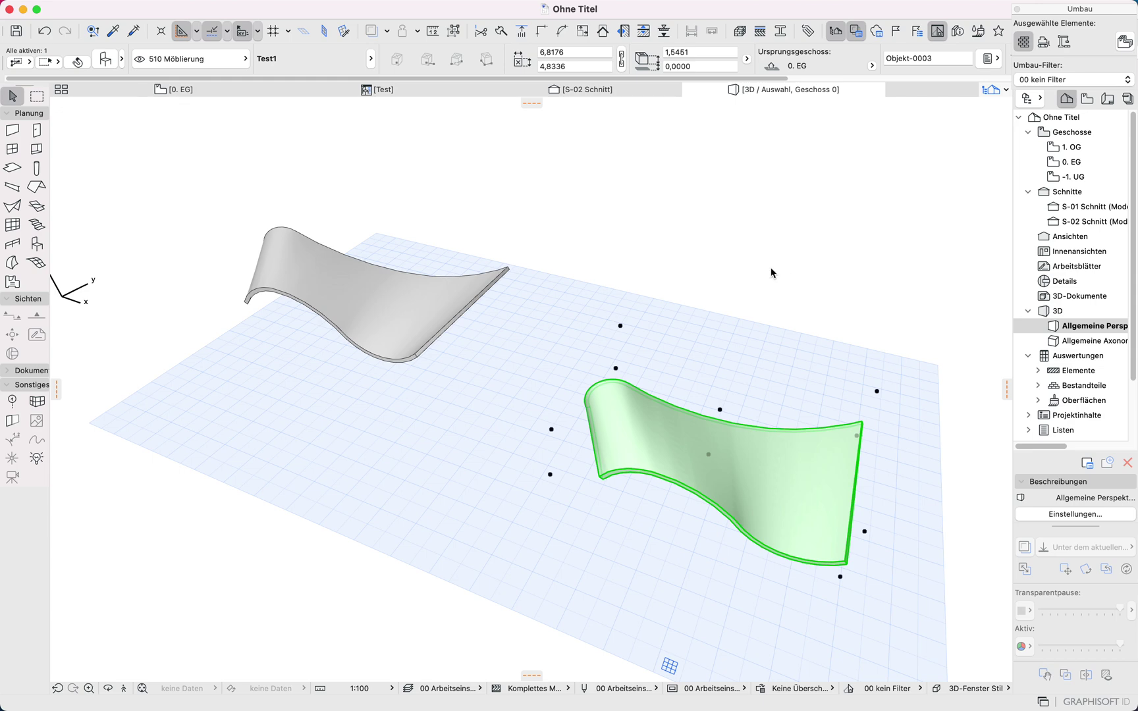
{"action": "key", "text": "ctrl+shift+o"}
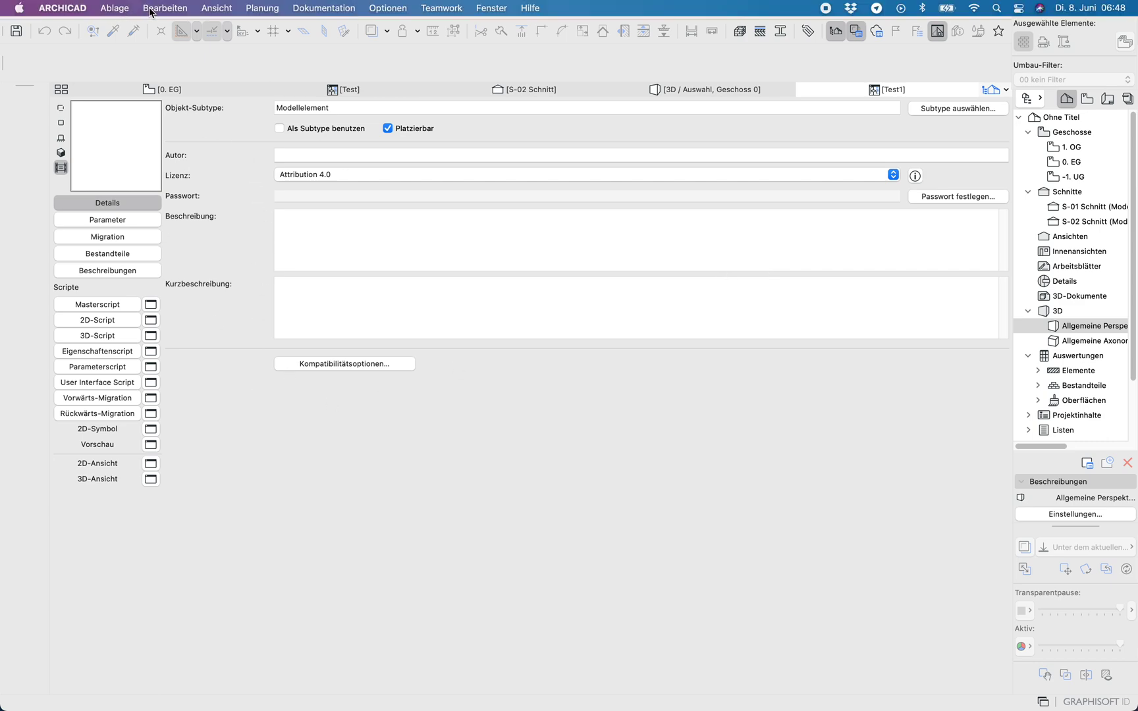
- Show Test1.gsm's auto-generated GDL 3D script with the ruledshell geometry
{"action": "left_click", "coordinate": [127, 9]}
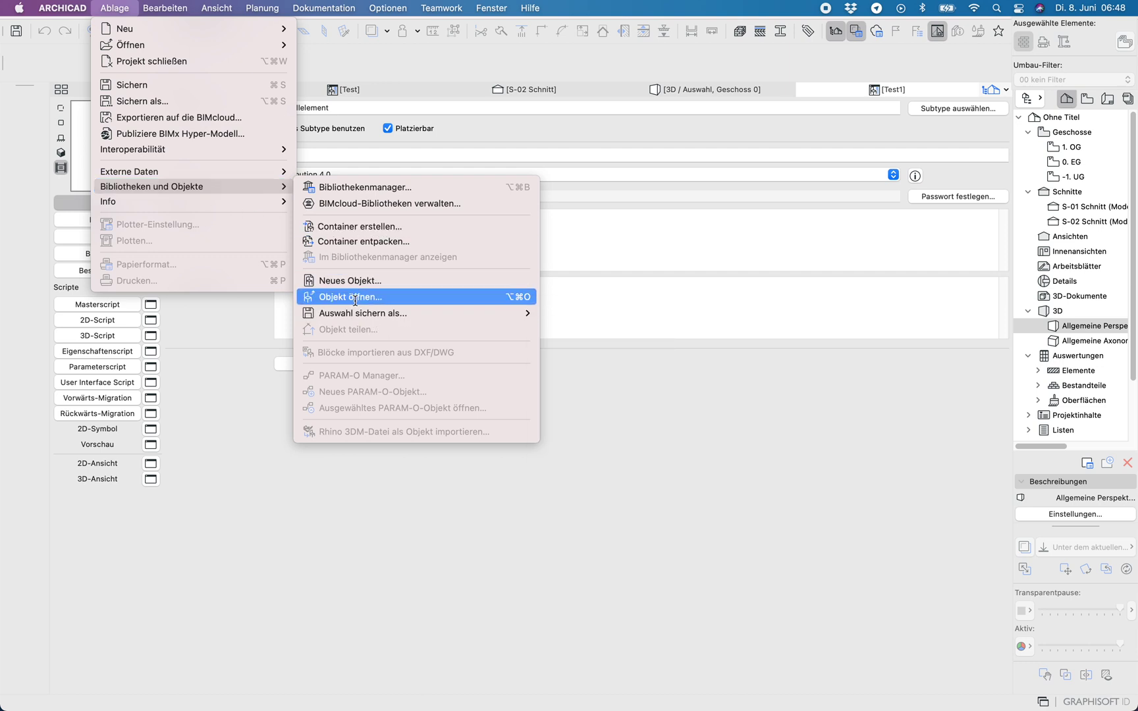
{"action": "left_click", "coordinate": [679, 472]}
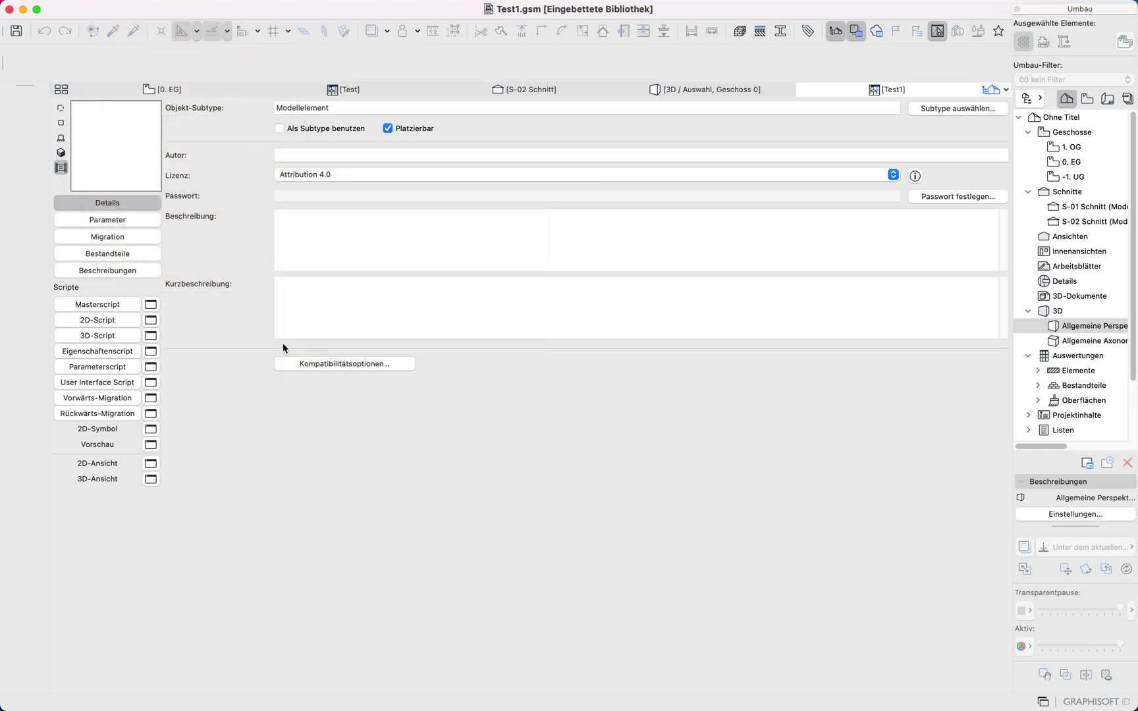
{"action": "left_click", "coordinate": [95, 337]}
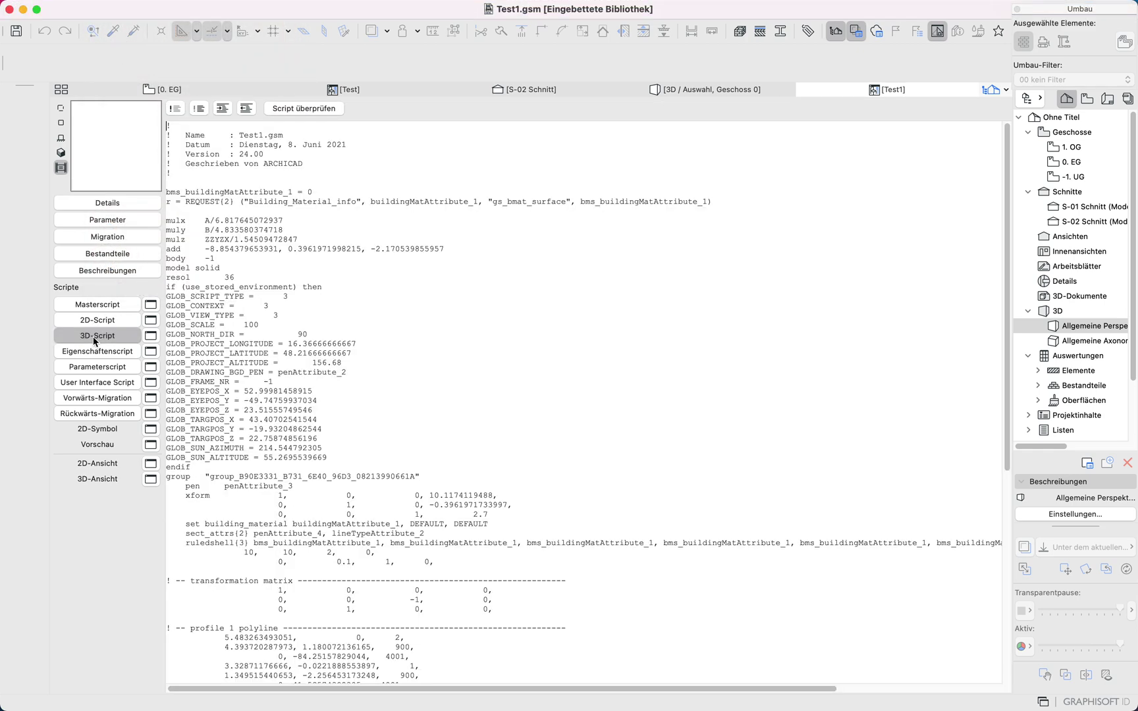
{"action": "scroll", "coordinate": [238, 149], "scroll_direction": "up", "scroll_amount": 2}
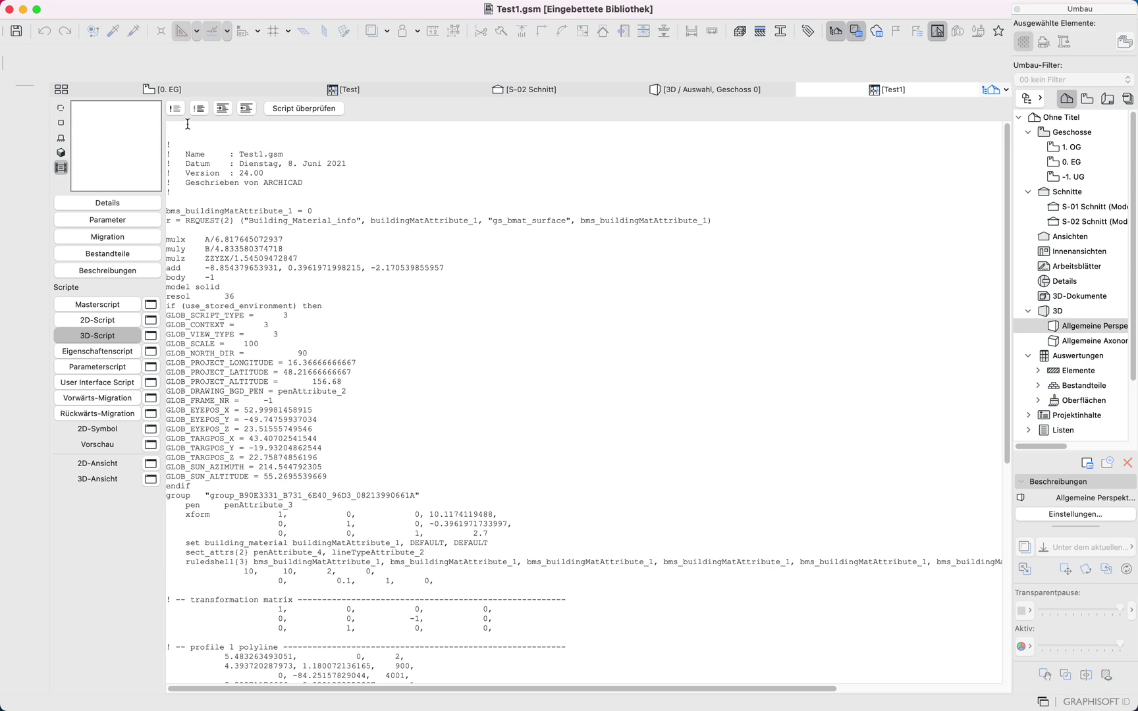
- Start the 3D script with a 'rotx xangle' line and copy the name xangle
{"action": "type", "text": "ro"}
{"action": "type", "text": "x xangle"}
{"action": "double_click", "coordinate": [212, 130]}
{"action": "key", "text": "super+c"}
{"action": "left_click", "coordinate": [115, 221]}
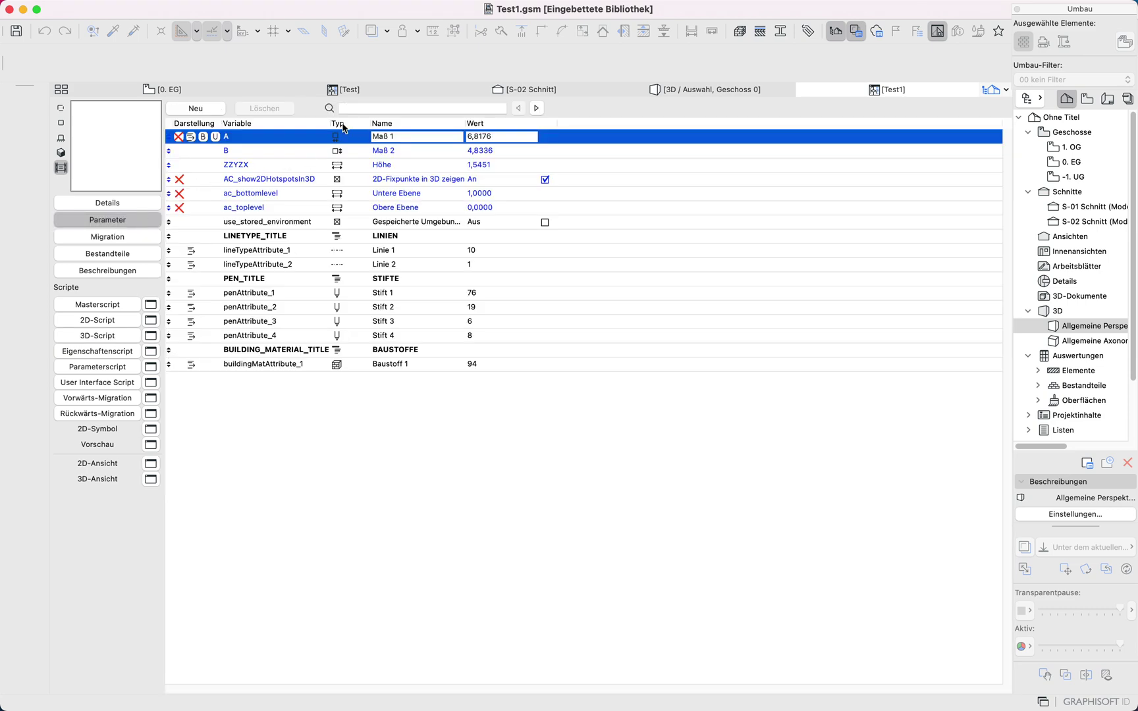
- Add an angle parameter with variable and display name xangle
{"action": "left_click", "coordinate": [190, 109]}
{"action": "key", "text": "super+v"}
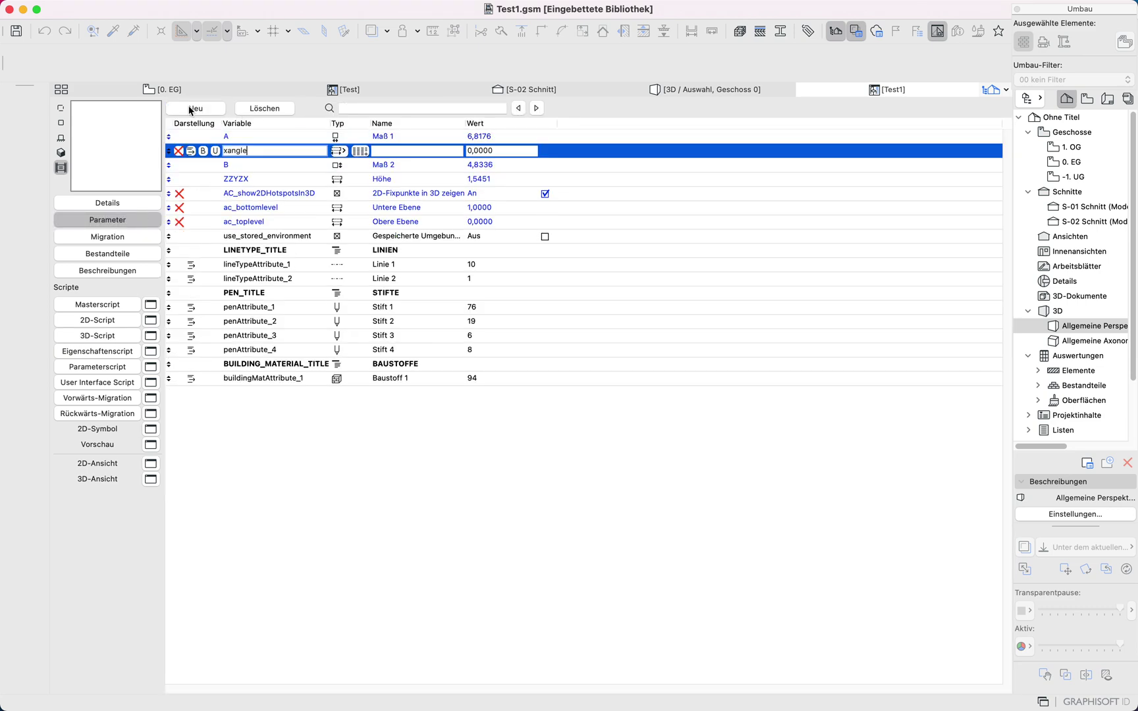
{"action": "left_click", "coordinate": [337, 155]}
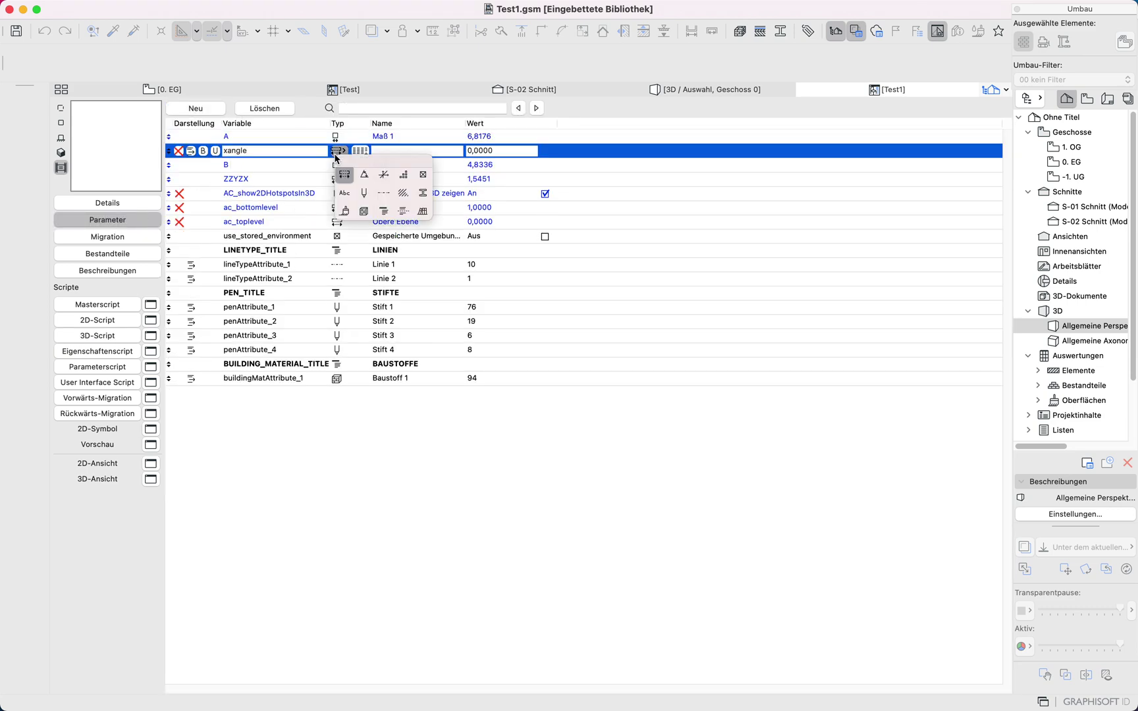
{"action": "left_click", "coordinate": [364, 174]}
{"action": "left_click", "coordinate": [385, 155]}
{"action": "key", "text": "super+v"}
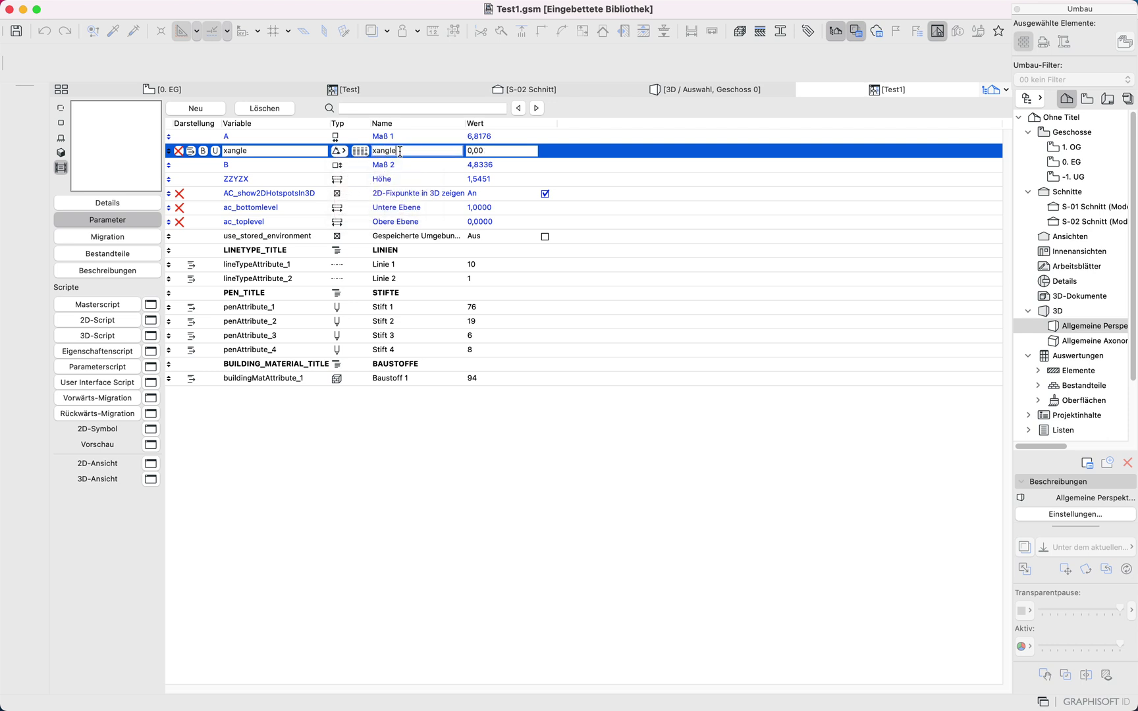
{"action": "key", "text": "Tab"}
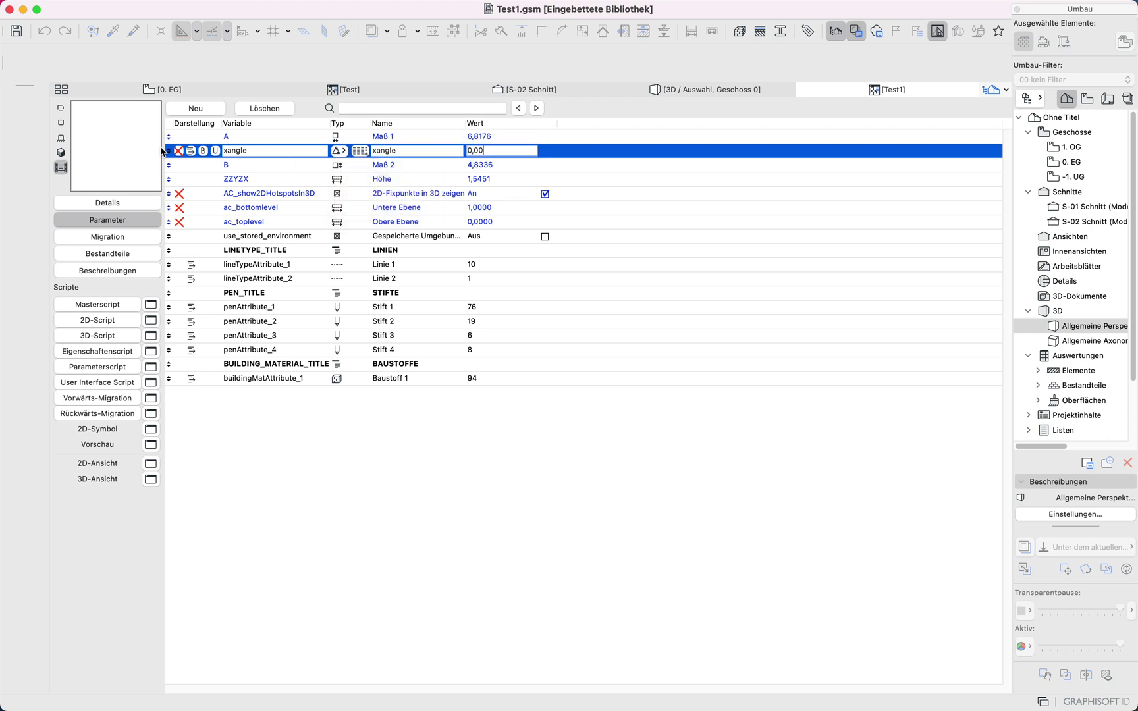
- Save Test1, close the Test object tab and return to the 0. EG plan
{"action": "mouse_move", "coordinate": [68, 3]}
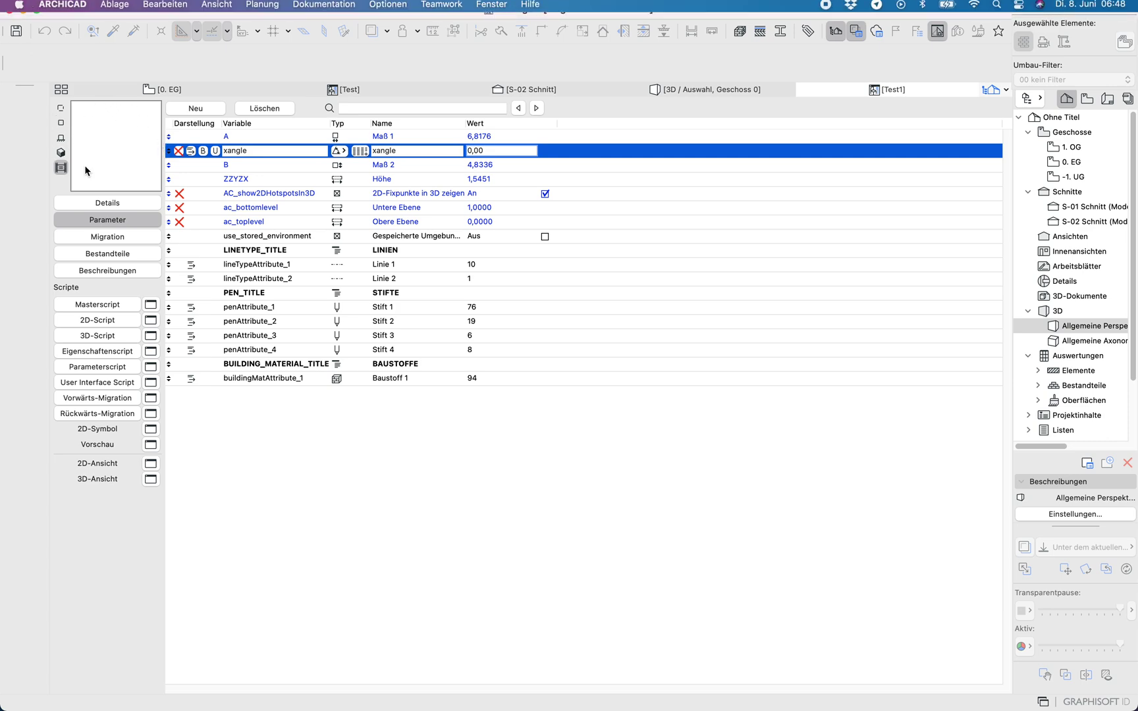
{"action": "left_click", "coordinate": [125, 10]}
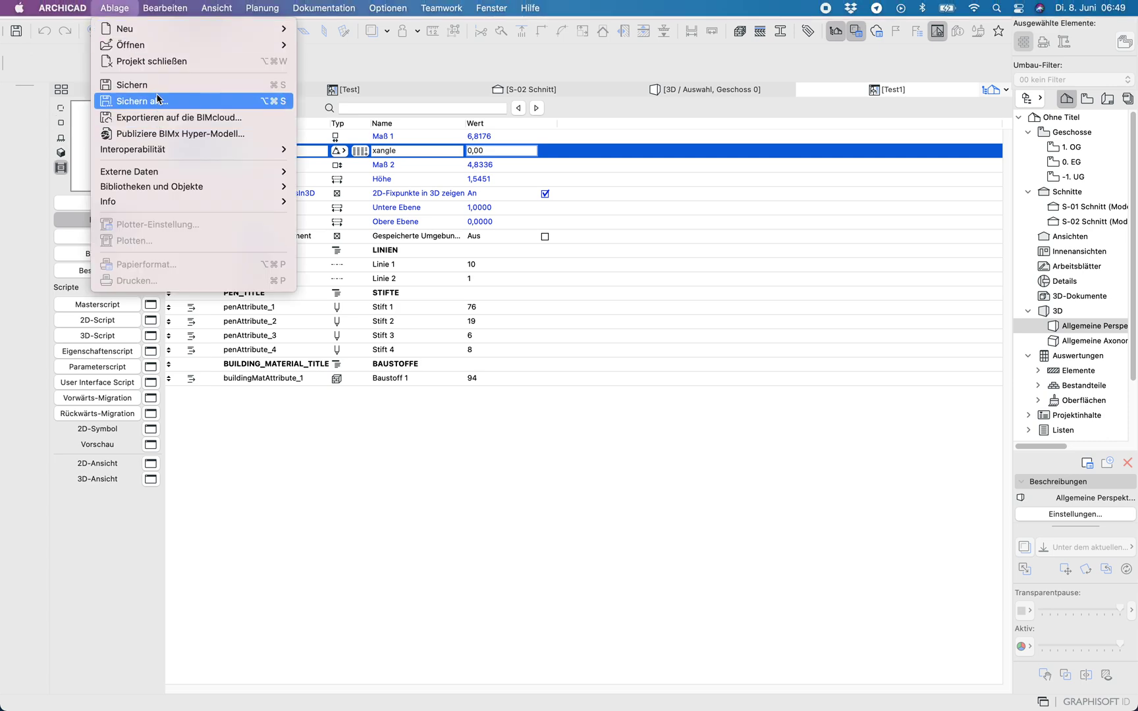
{"action": "left_click", "coordinate": [158, 86]}
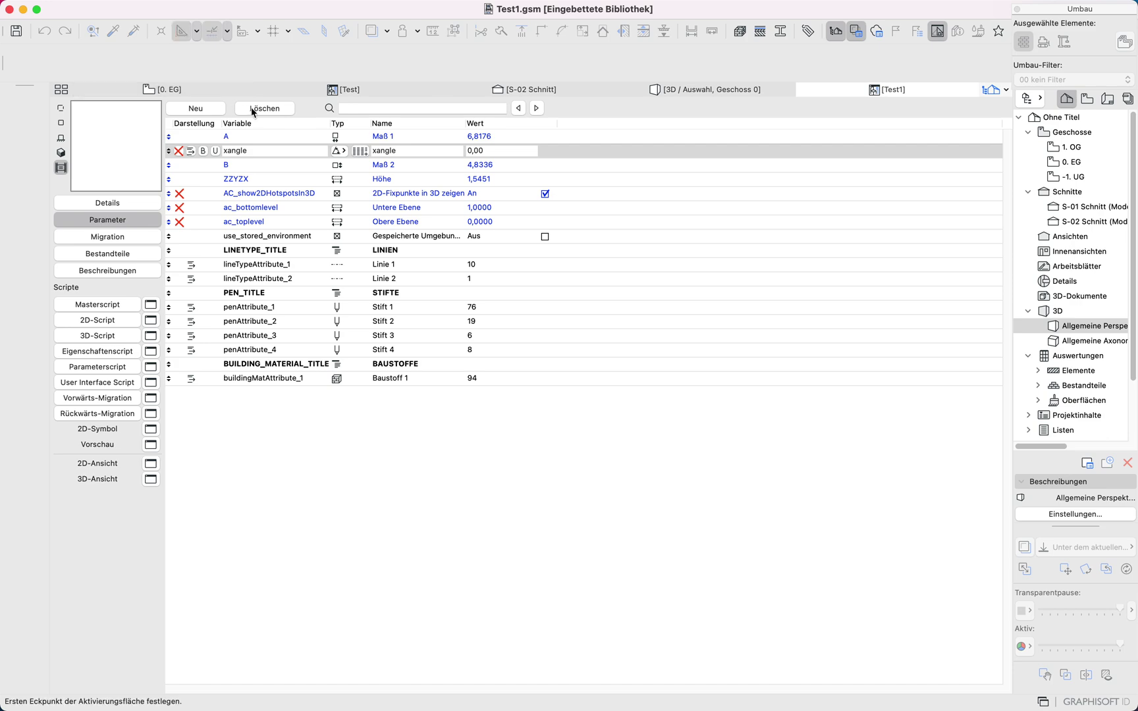
{"action": "left_click", "coordinate": [261, 88]}
{"action": "mouse_move", "coordinate": [246, 87]}
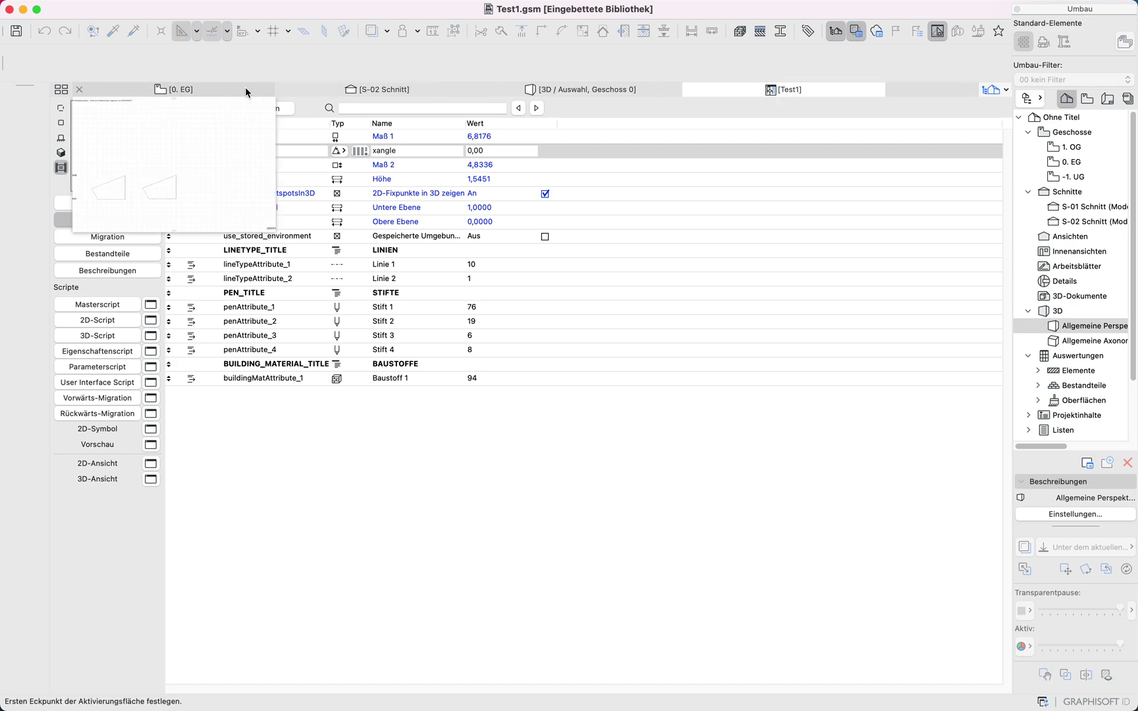
{"action": "left_click", "coordinate": [206, 89]}
- Give the right-hand Test1 object an xangle of 45°, previewing it in 3D
{"action": "left_click", "coordinate": [500, 524]}
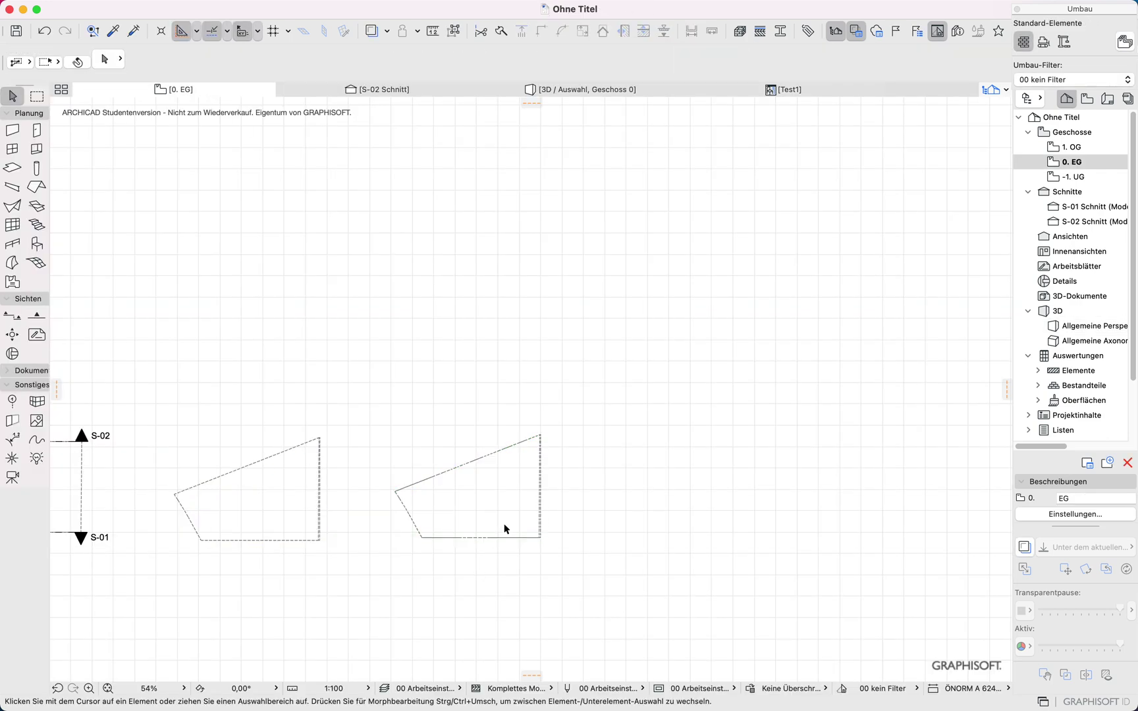
{"action": "left_click_drag", "start_coordinate": [570, 412], "coordinate": [374, 589]}
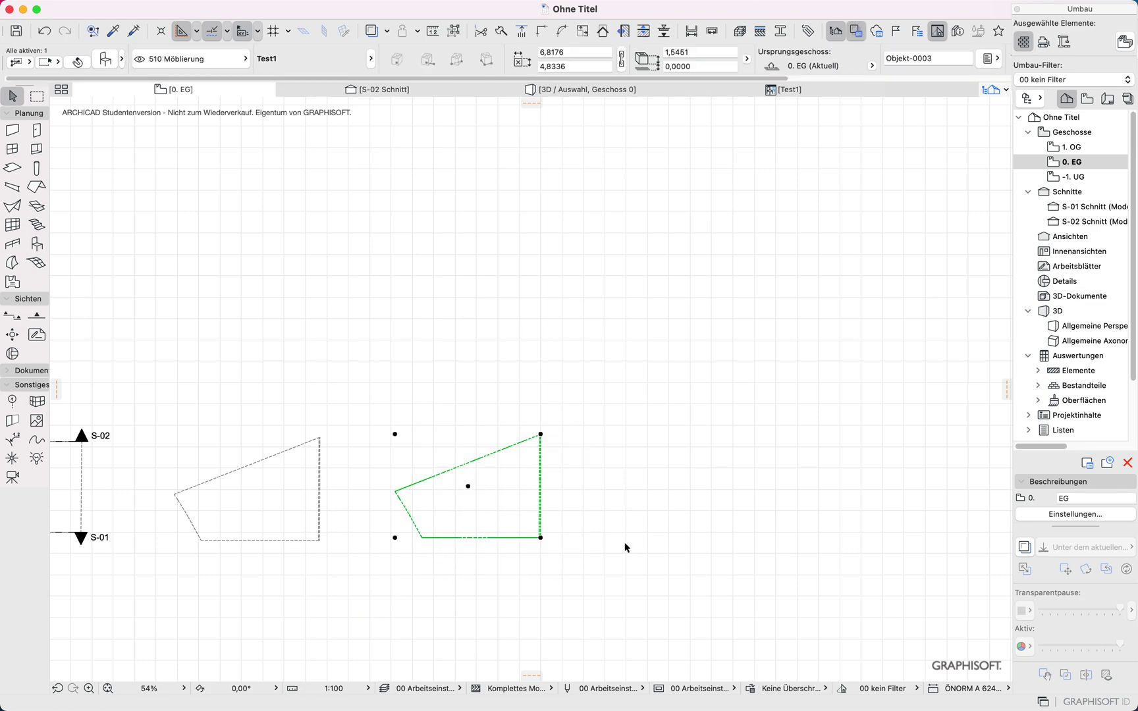
{"action": "key", "text": "super+t"}
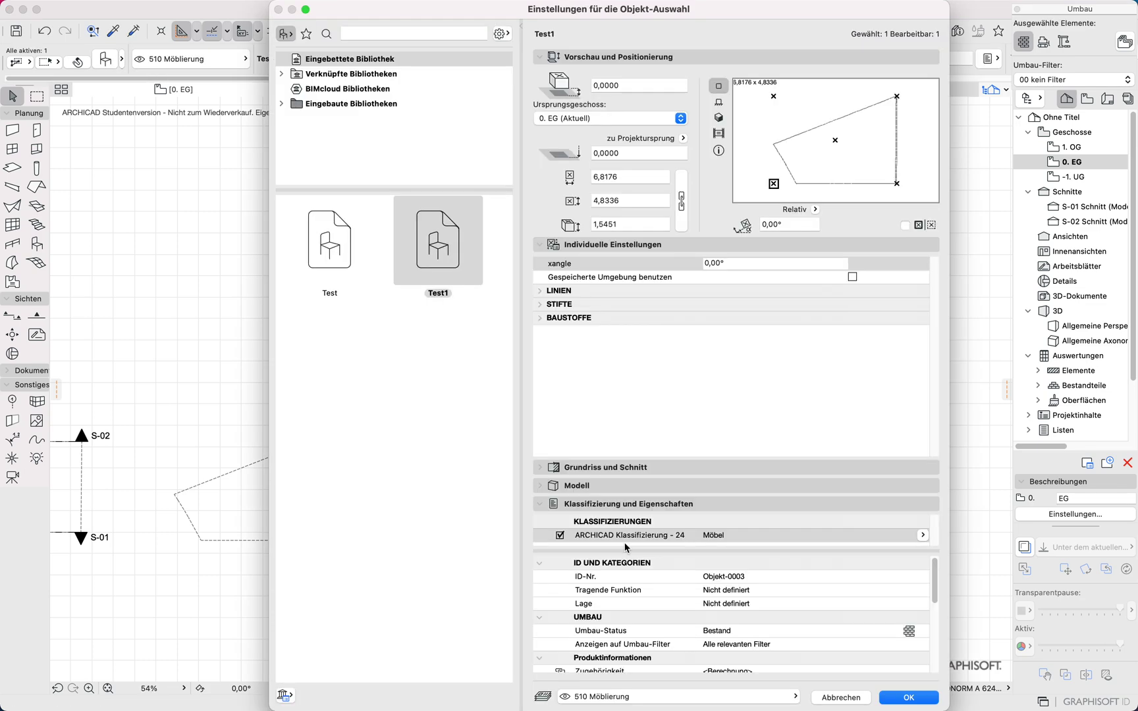
{"action": "left_click", "coordinate": [720, 264]}
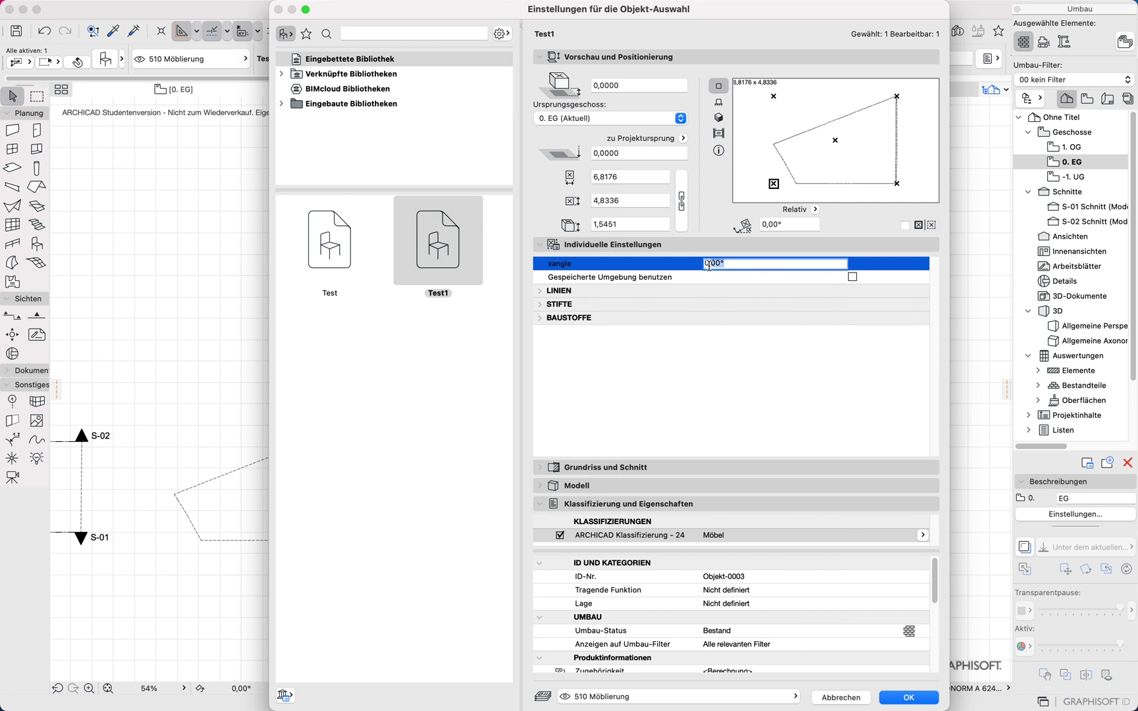
{"action": "left_click", "coordinate": [719, 118]}
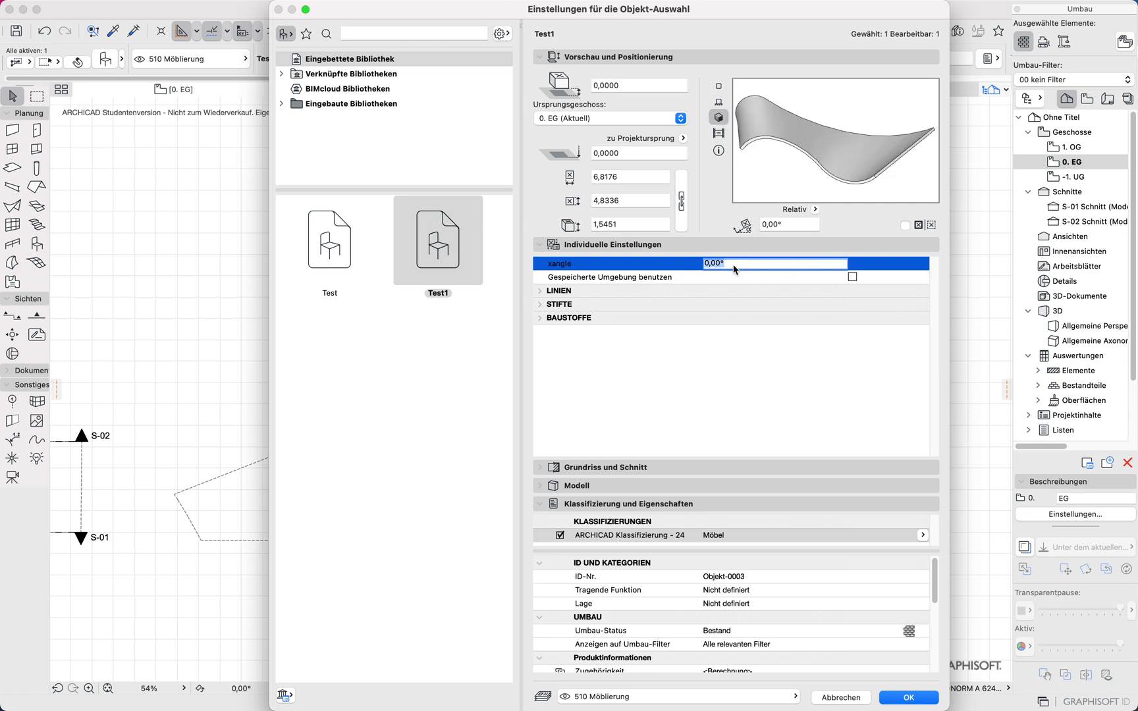
{"action": "type", "text": "45"}
{"action": "left_click", "coordinate": [898, 698]}
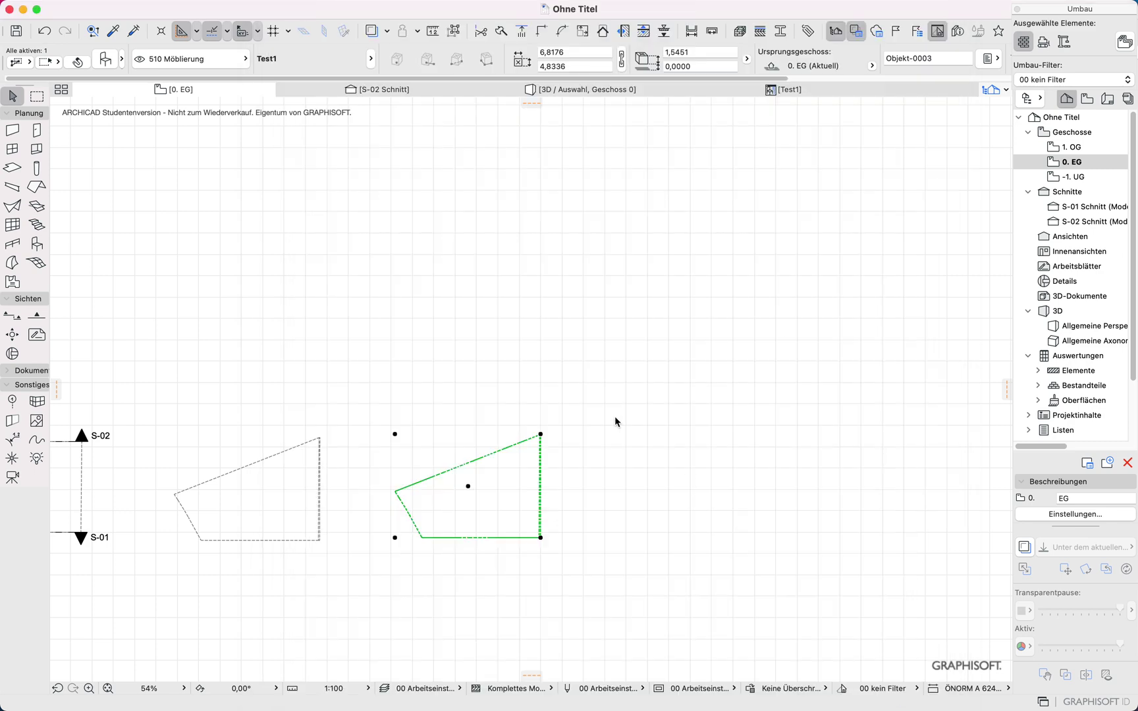
{"action": "left_click_drag", "start_coordinate": [627, 358], "coordinate": [335, 567]}
- Inspect both surfaces sideways in 3D and change the Test1 object's xangle to 90°
{"action": "key", "text": "F5"}
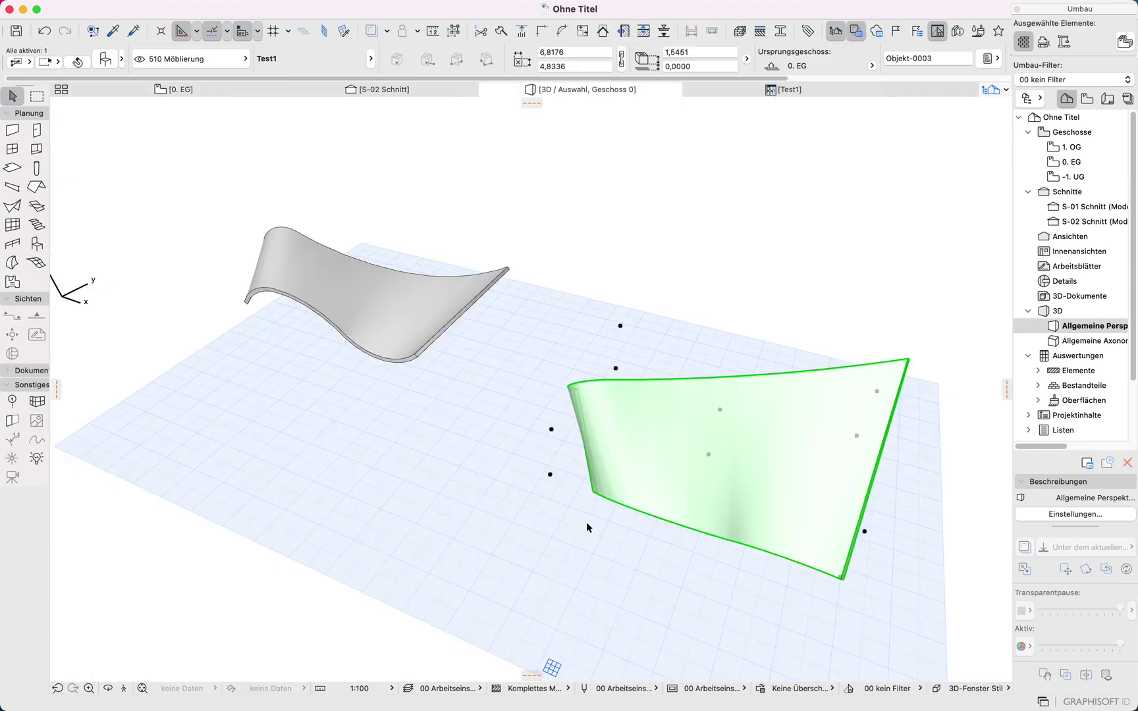
{"action": "middle_click_drag", "start_coordinate": [588, 527], "coordinate": [231, 400], "text": "shift"}
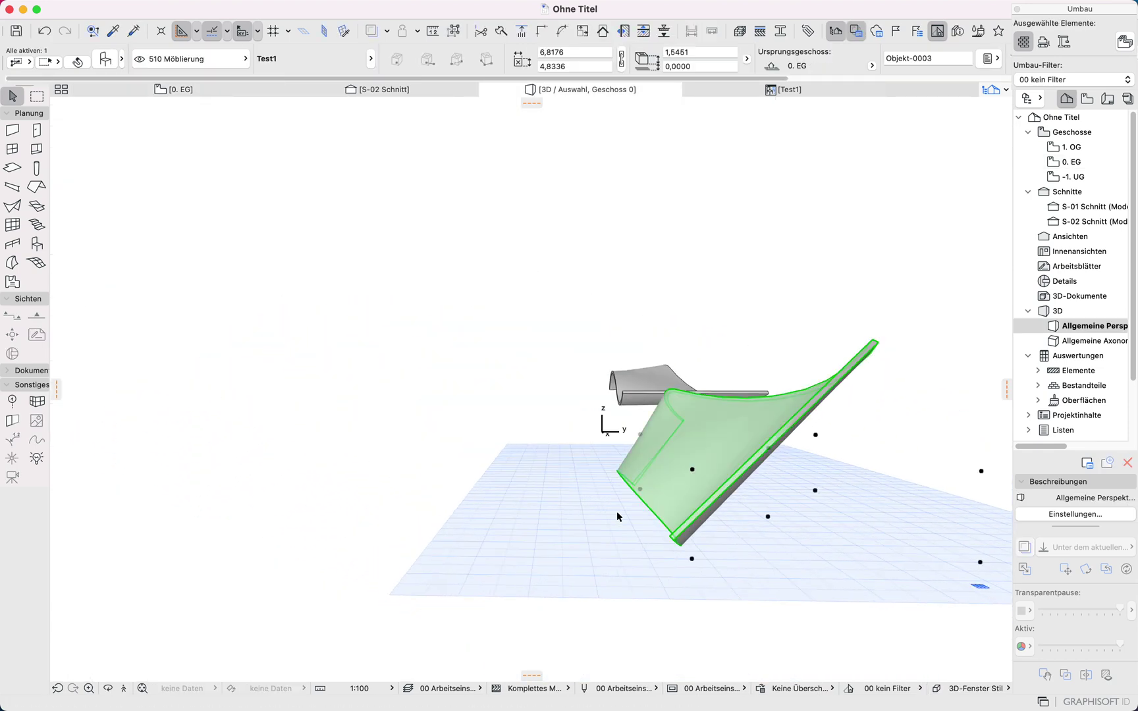
{"action": "key", "text": "super+t"}
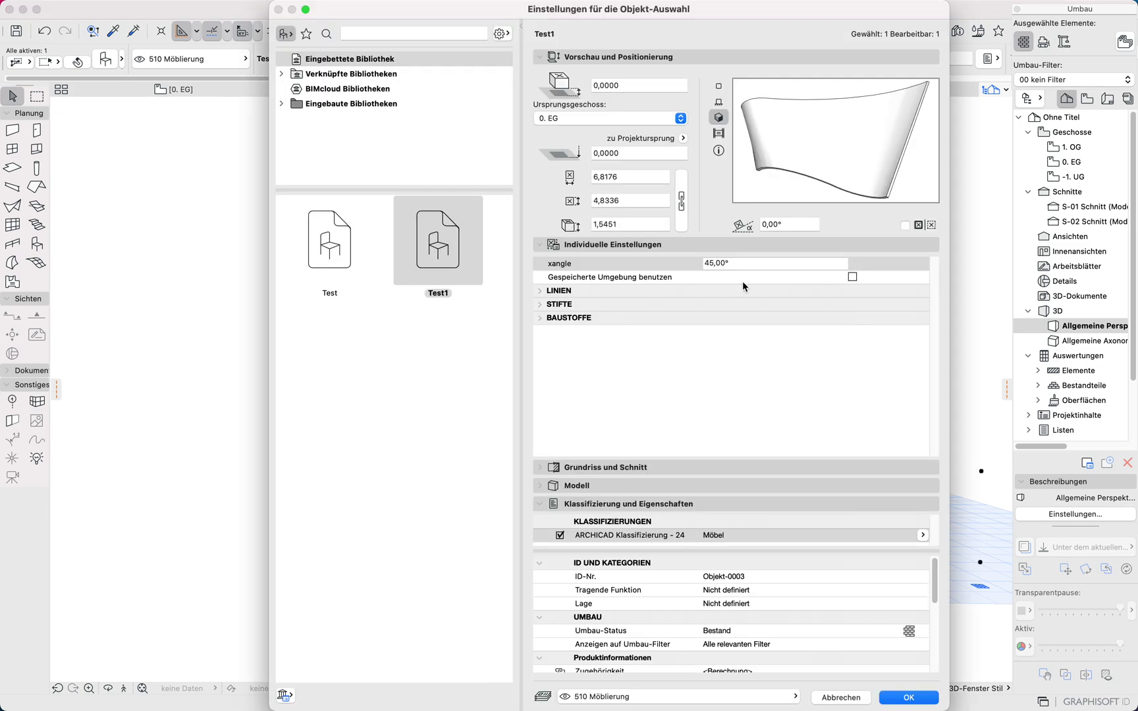
{"action": "left_click", "coordinate": [757, 263]}
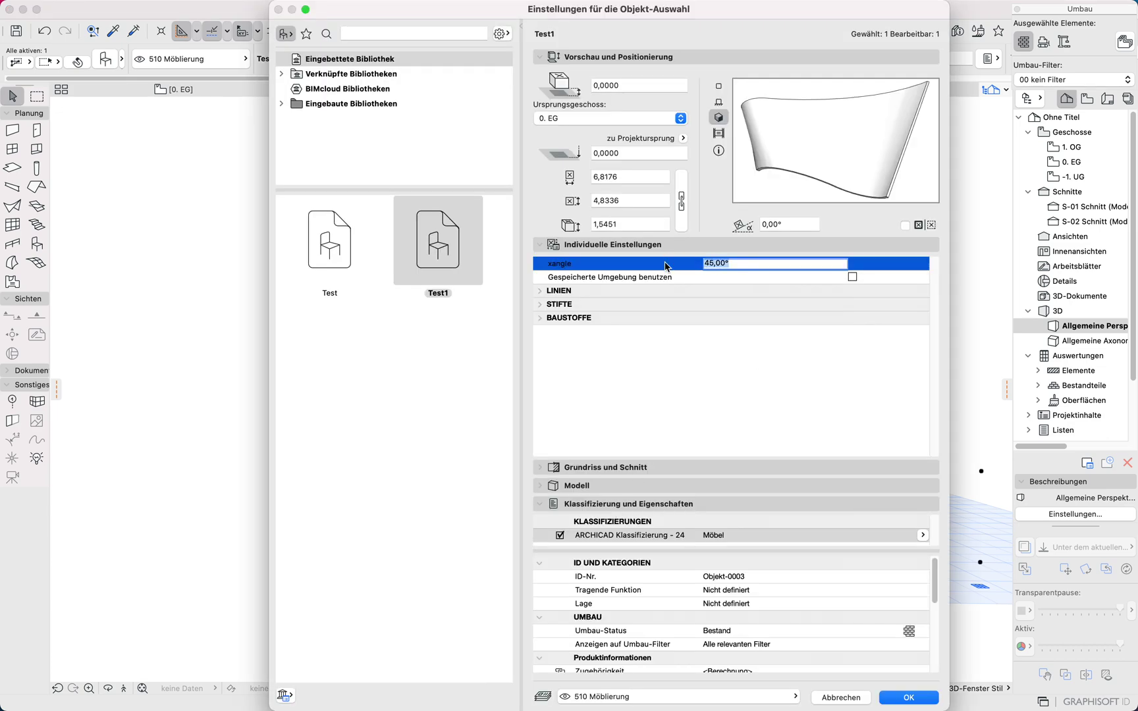
{"action": "type", "text": "90"}
{"action": "key", "text": "Return"}
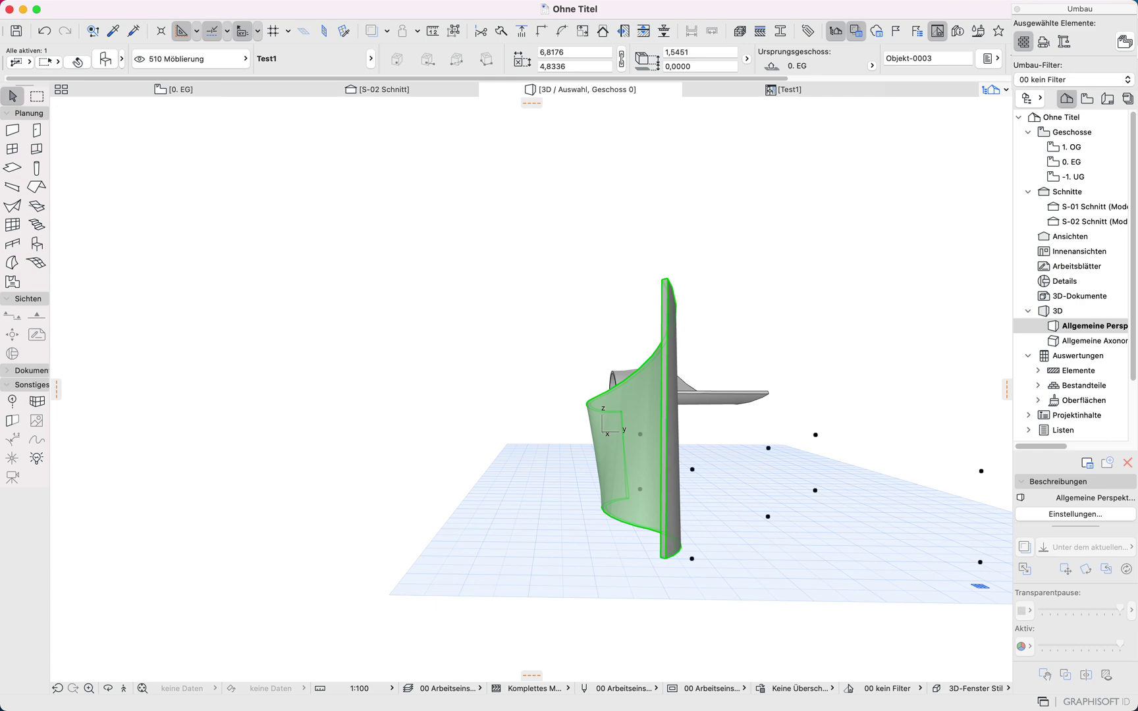
- Reset the placed object's xangle to 0 and switch to the Test1 object editor
{"action": "key", "text": "super+t"}
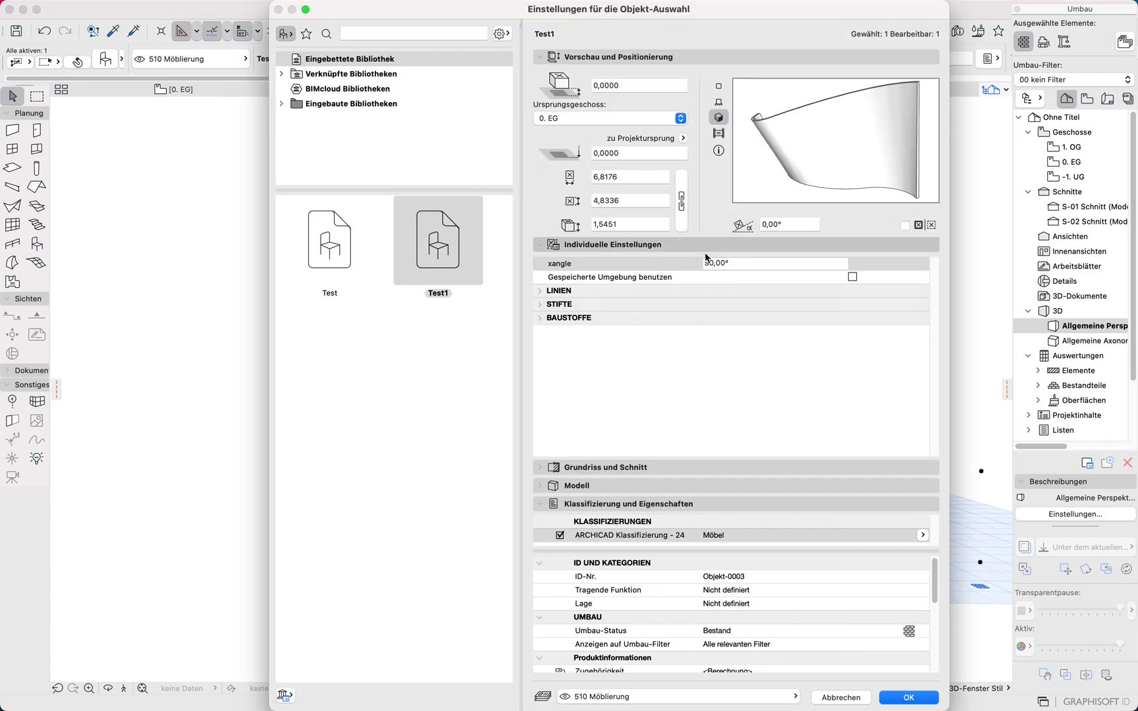
{"action": "left_click", "coordinate": [678, 264]}
{"action": "type", "text": "0"}
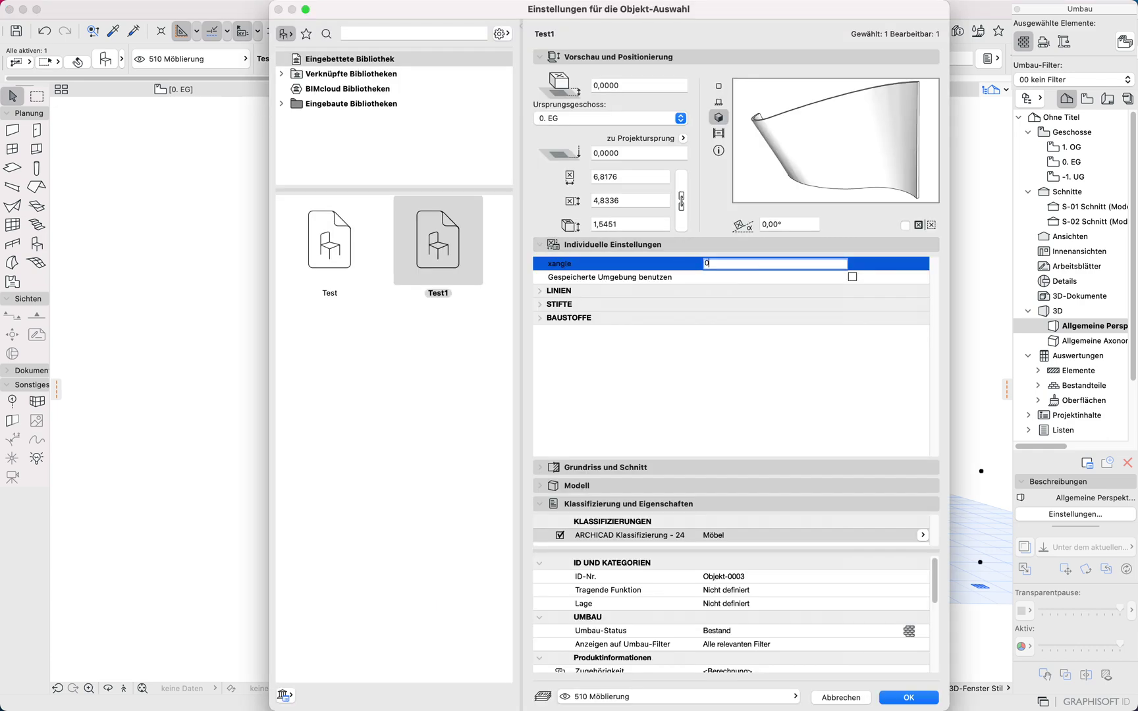
{"action": "key", "text": "Return"}
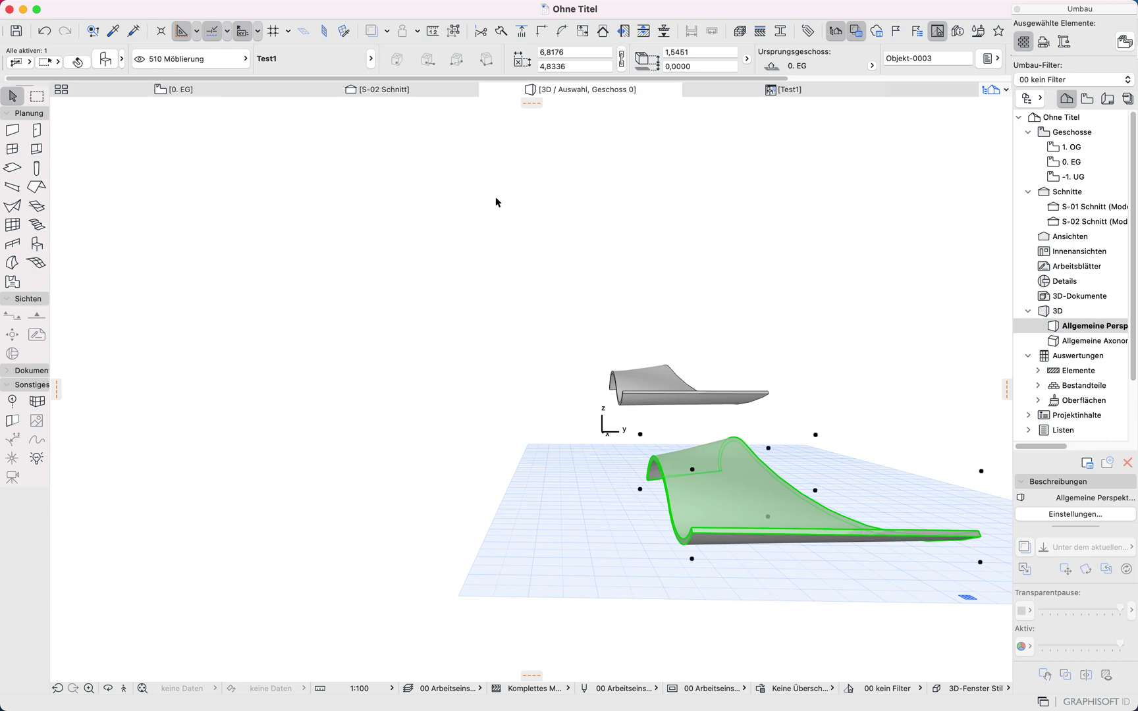
{"action": "key", "text": "super+shift+o"}
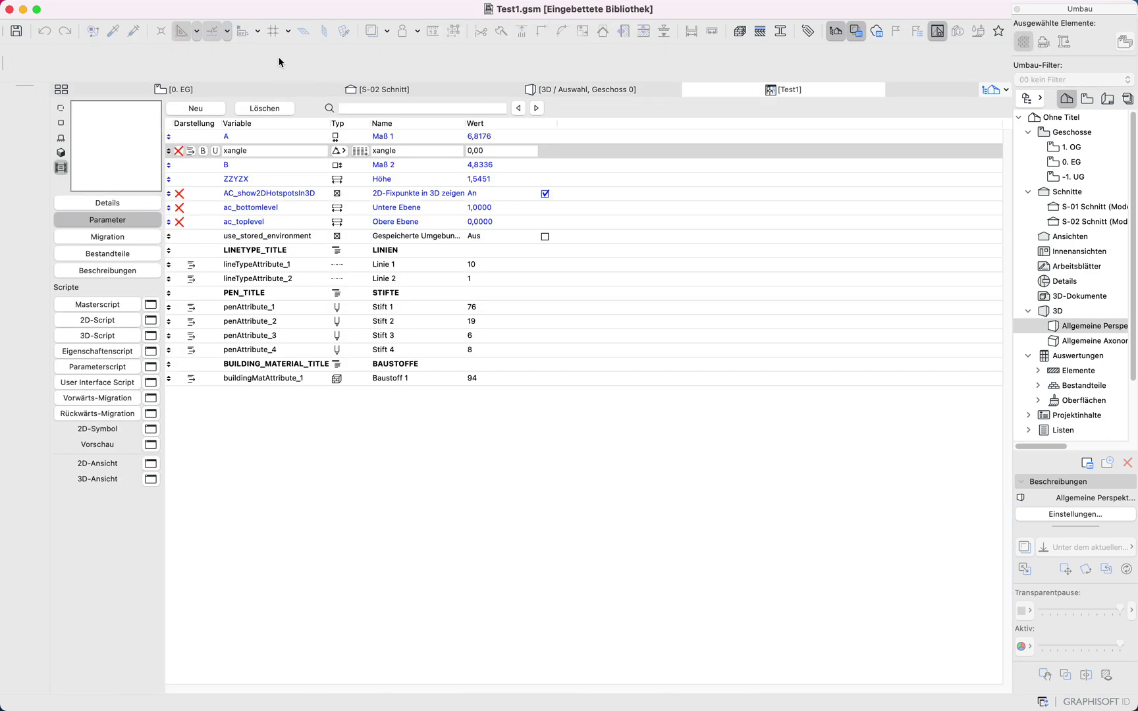
- Add a 'roty Yangle' line below 'rotx xangle' in the 3D script
{"action": "left_click", "coordinate": [107, 336]}
{"action": "left_click", "coordinate": [242, 130]}
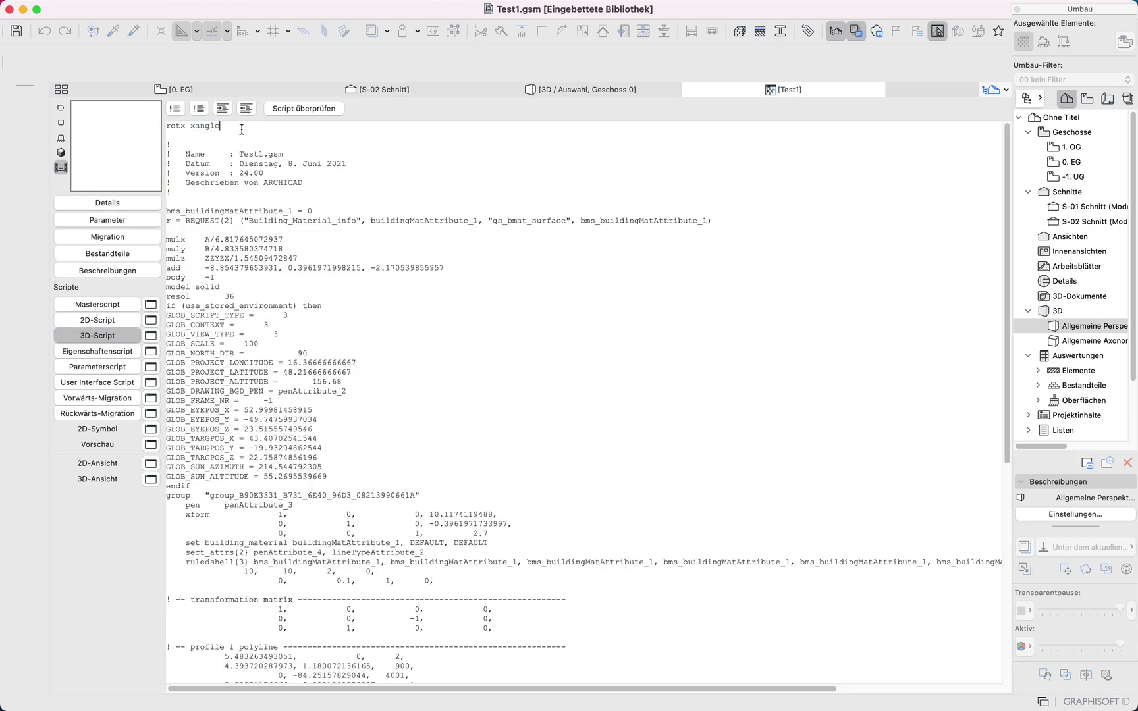
{"action": "key", "text": "Return"}
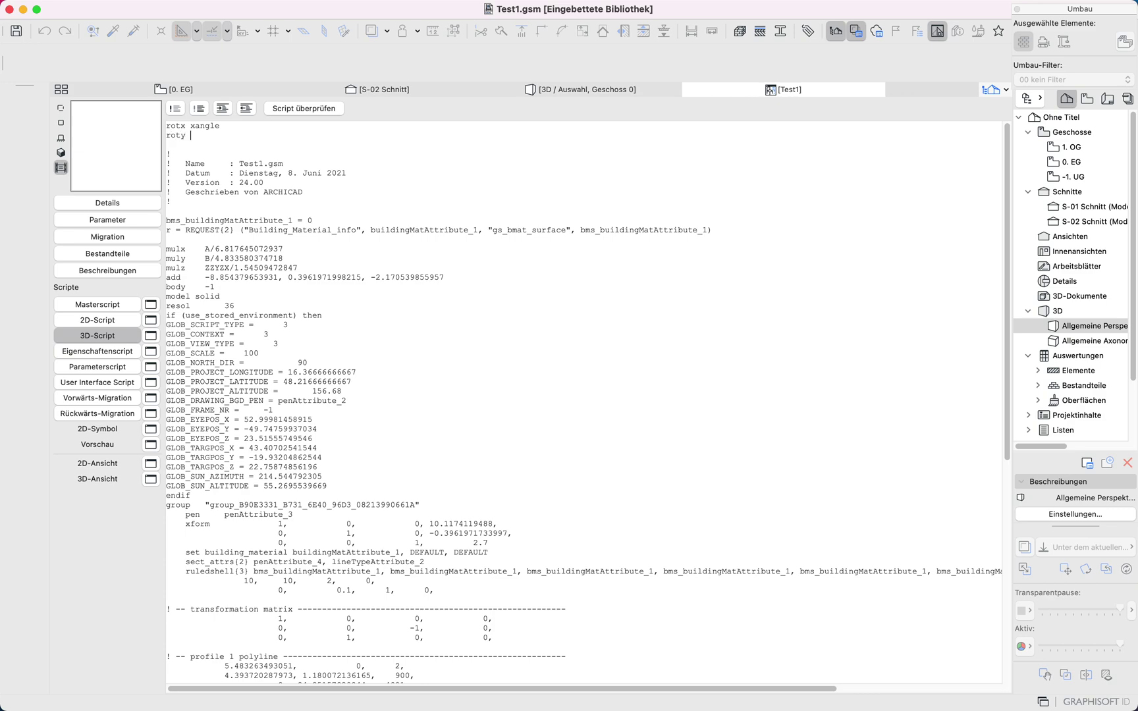
{"action": "type", "text": "roty Yangle"}
{"action": "double_click", "coordinate": [196, 137]}
{"action": "key", "text": "super+c"}
- Create a Yangle angle parameter named Yangle, then return to the 0. EG plan
{"action": "left_click", "coordinate": [107, 219]}
{"action": "left_click", "coordinate": [195, 108]}
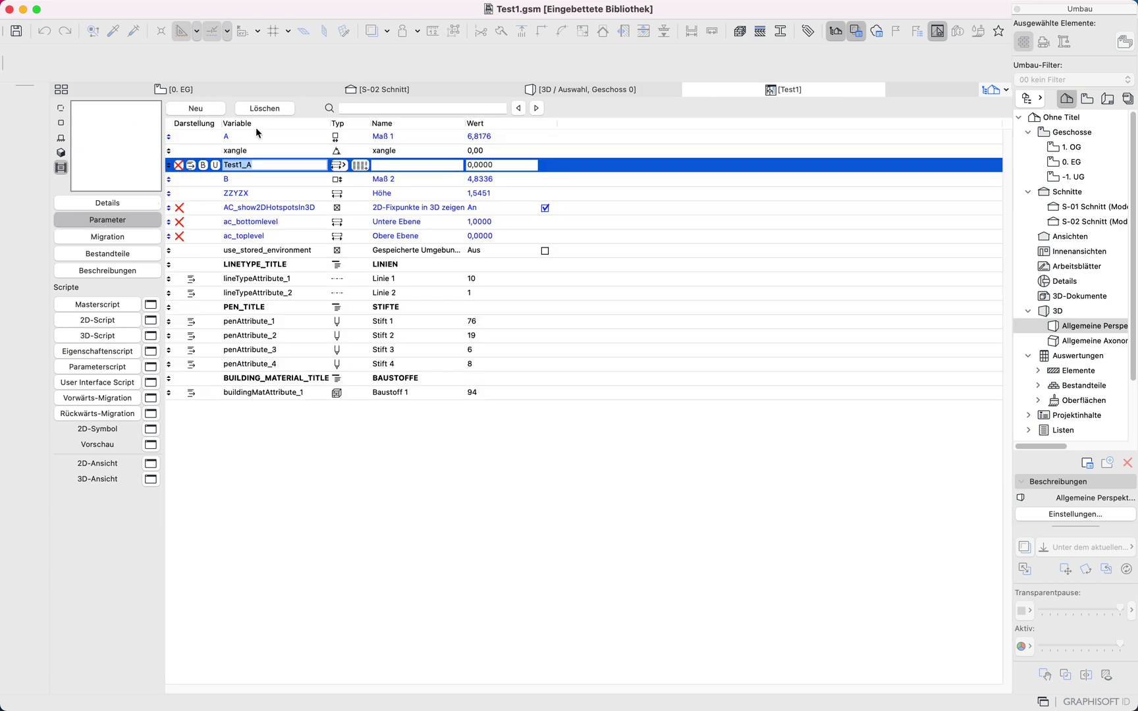
{"action": "key", "text": "super+v"}
{"action": "left_click", "coordinate": [348, 167]}
{"action": "left_click", "coordinate": [376, 184]}
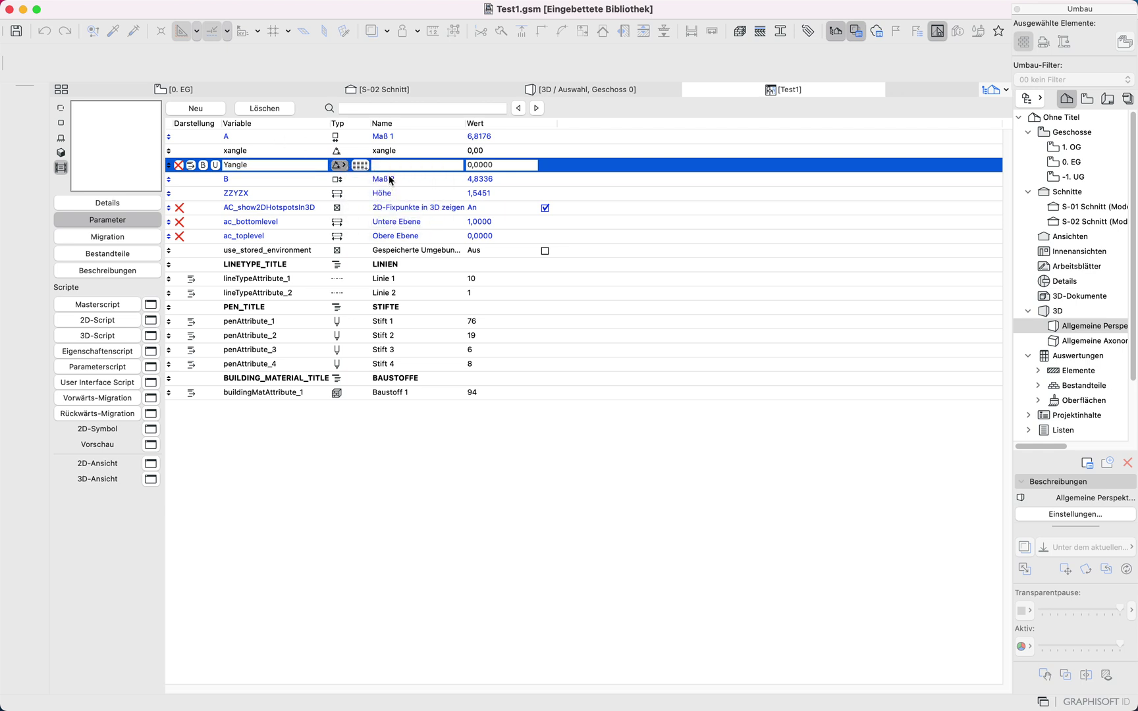
{"action": "key", "text": "super+v"}
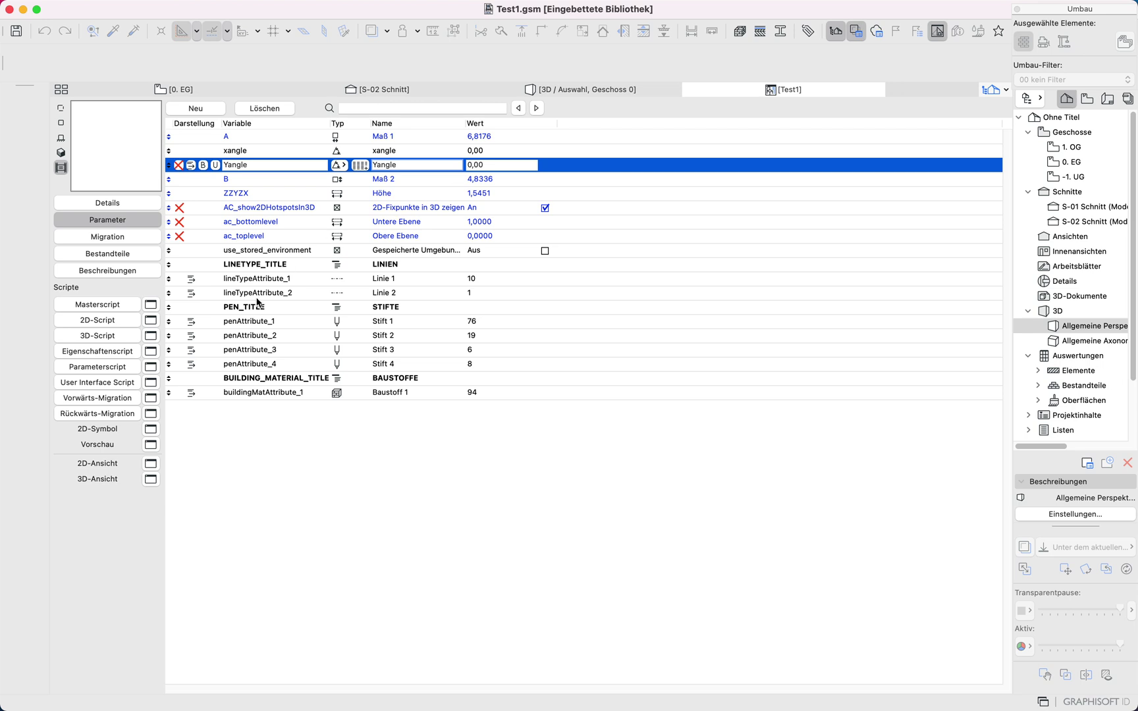
{"action": "left_click", "coordinate": [296, 474]}
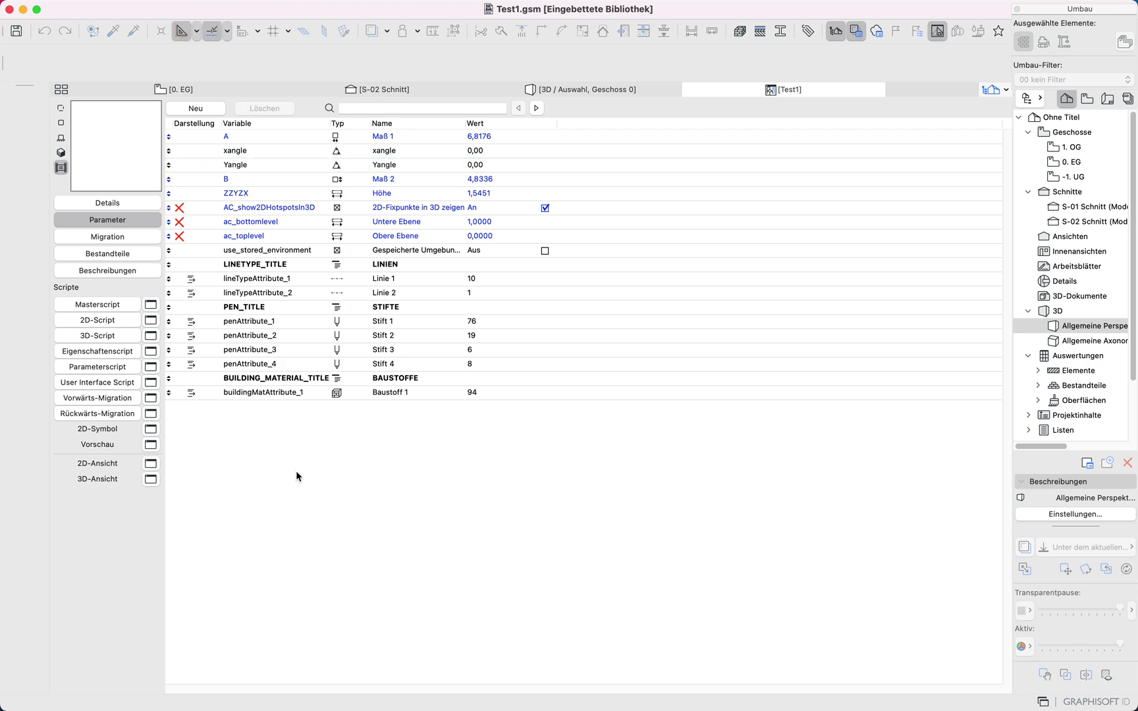
{"action": "left_click", "coordinate": [221, 92]}
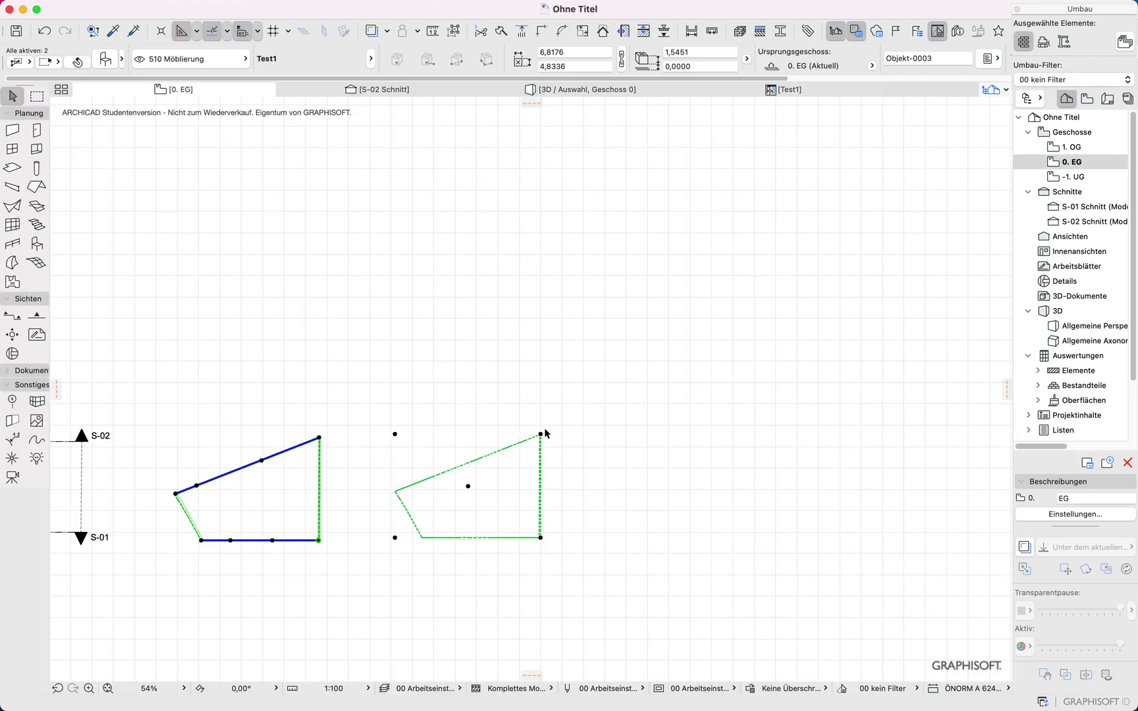
- Show the shell in 3D and set its Yangle to 90°
{"action": "key", "text": "F3"}
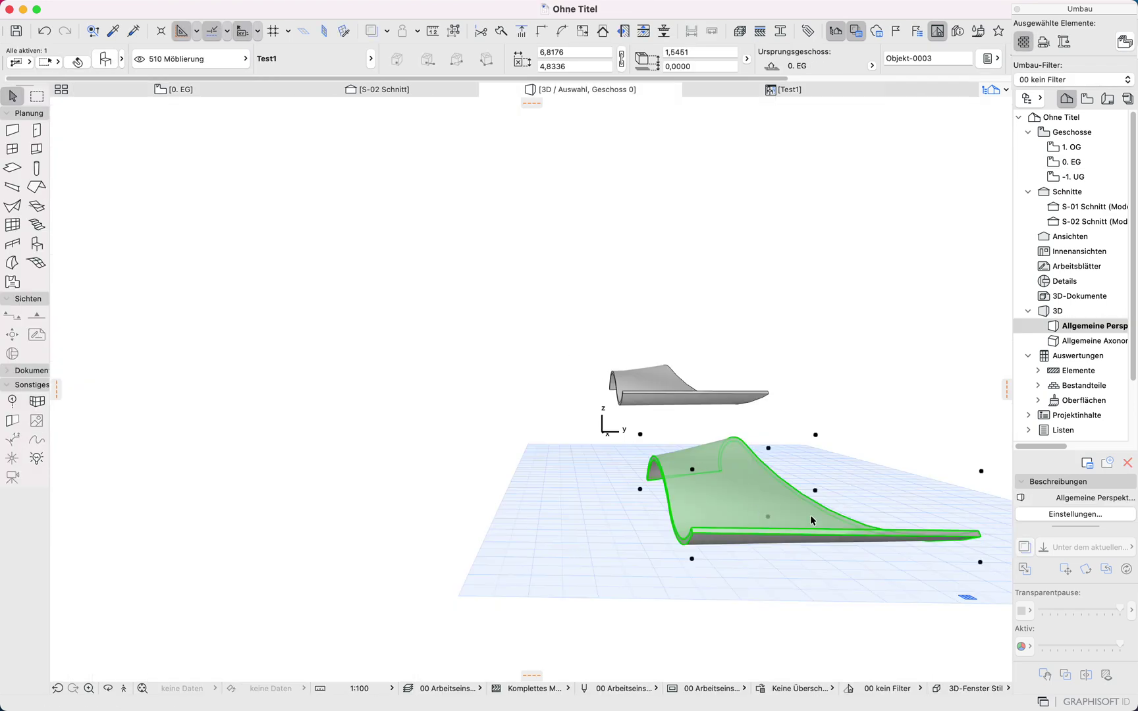
{"action": "double_click", "coordinate": [868, 511]}
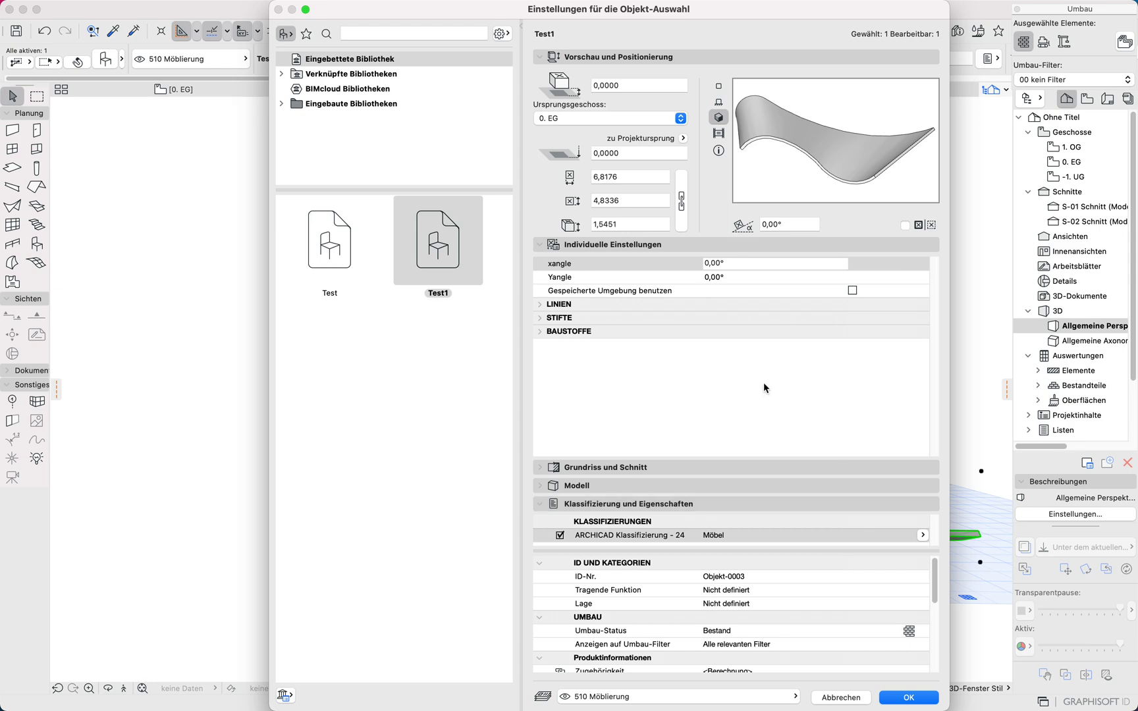
{"action": "left_click", "coordinate": [743, 281]}
{"action": "type", "text": "90"}
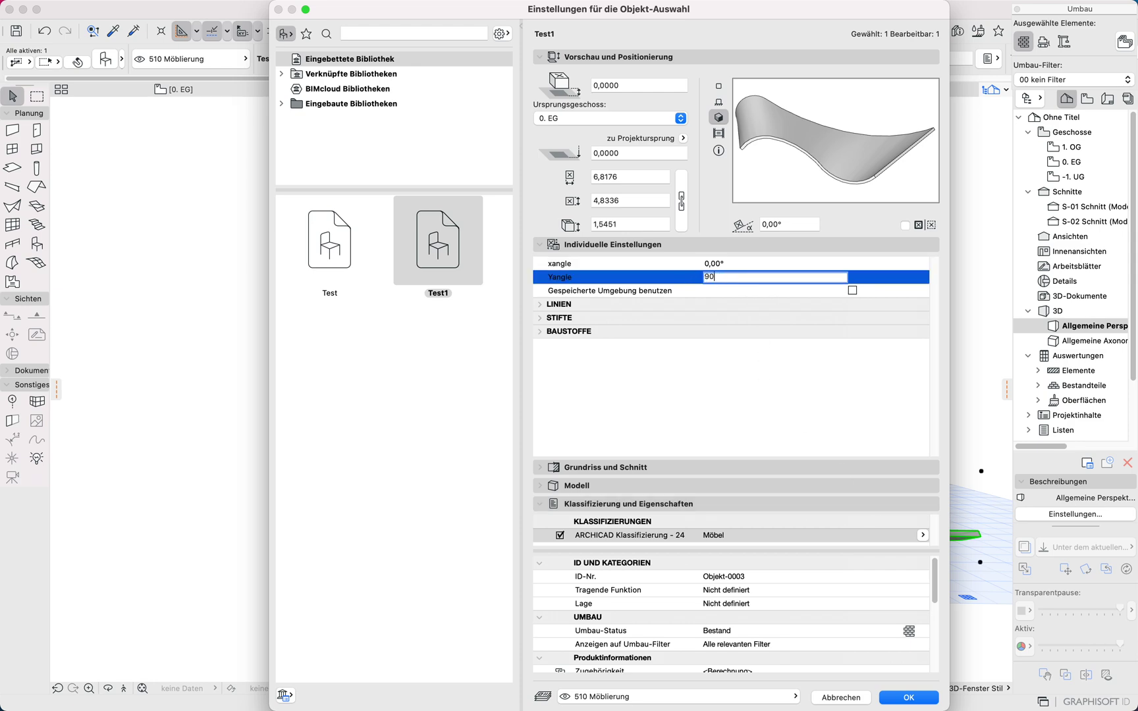
{"action": "key", "text": "Return"}
{"action": "middle_click_drag", "start_coordinate": [548, 556], "coordinate": [538, 398], "text": "shift"}
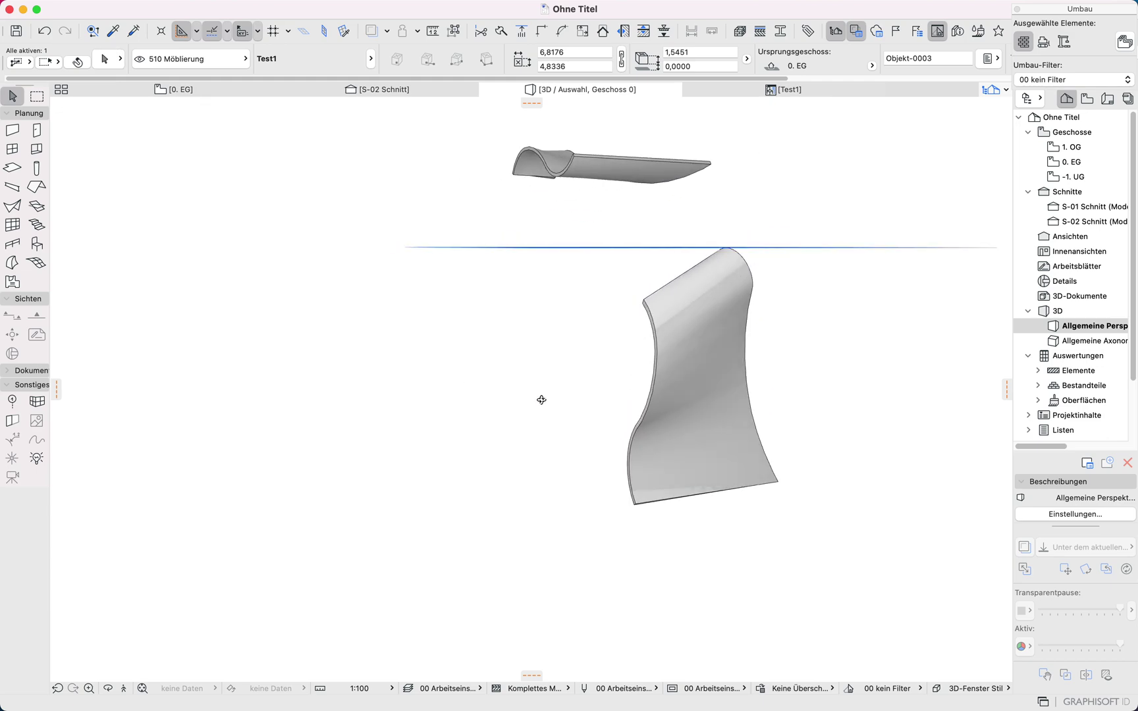
- Tilt the shell with xangle 45°, then return to the 0. EG floor plan
{"action": "key", "text": "super+t"}
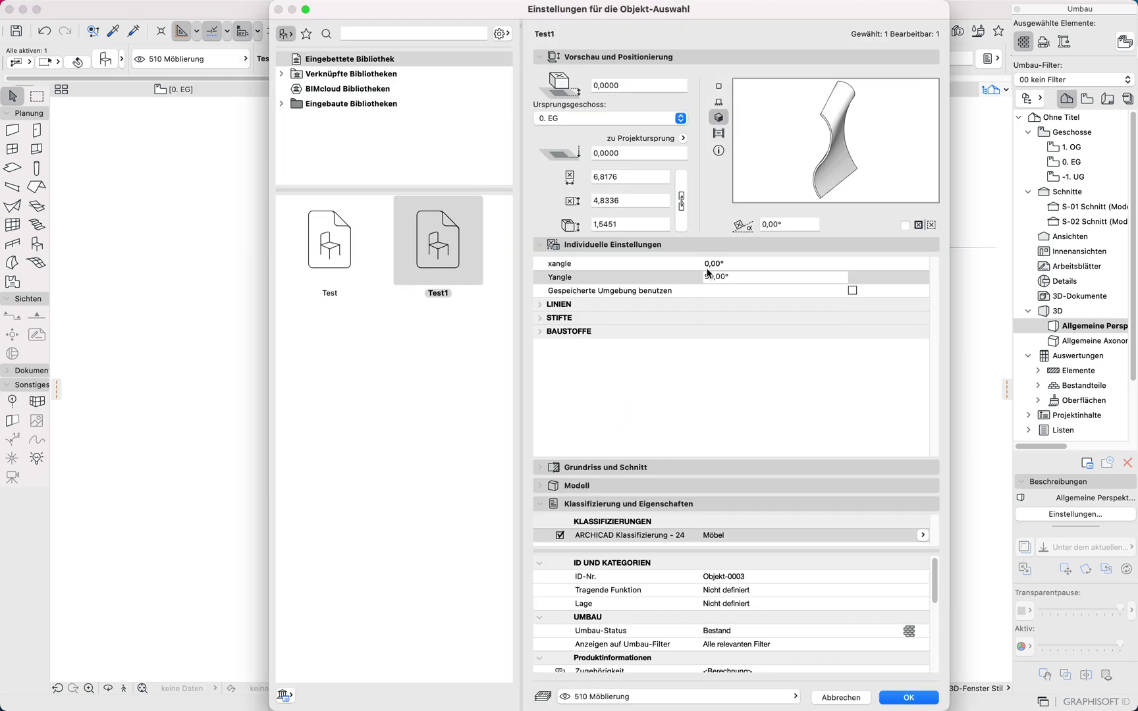
{"action": "left_click", "coordinate": [645, 264]}
{"action": "type", "text": "45"}
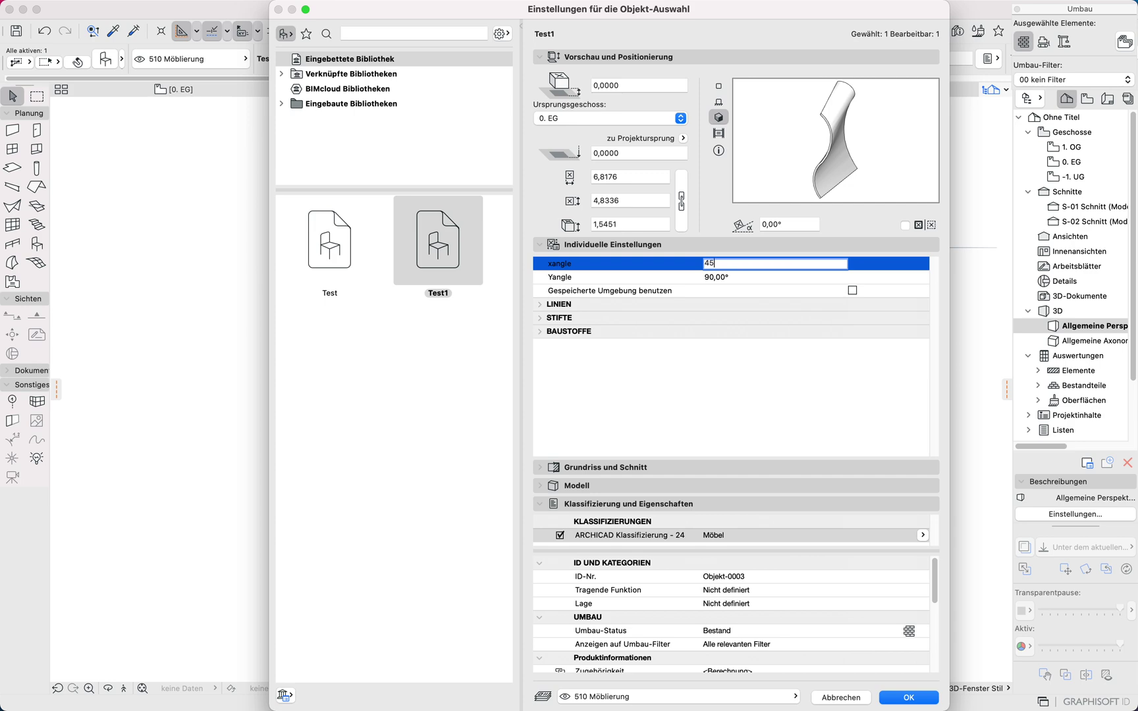
{"action": "key", "text": "Return"}
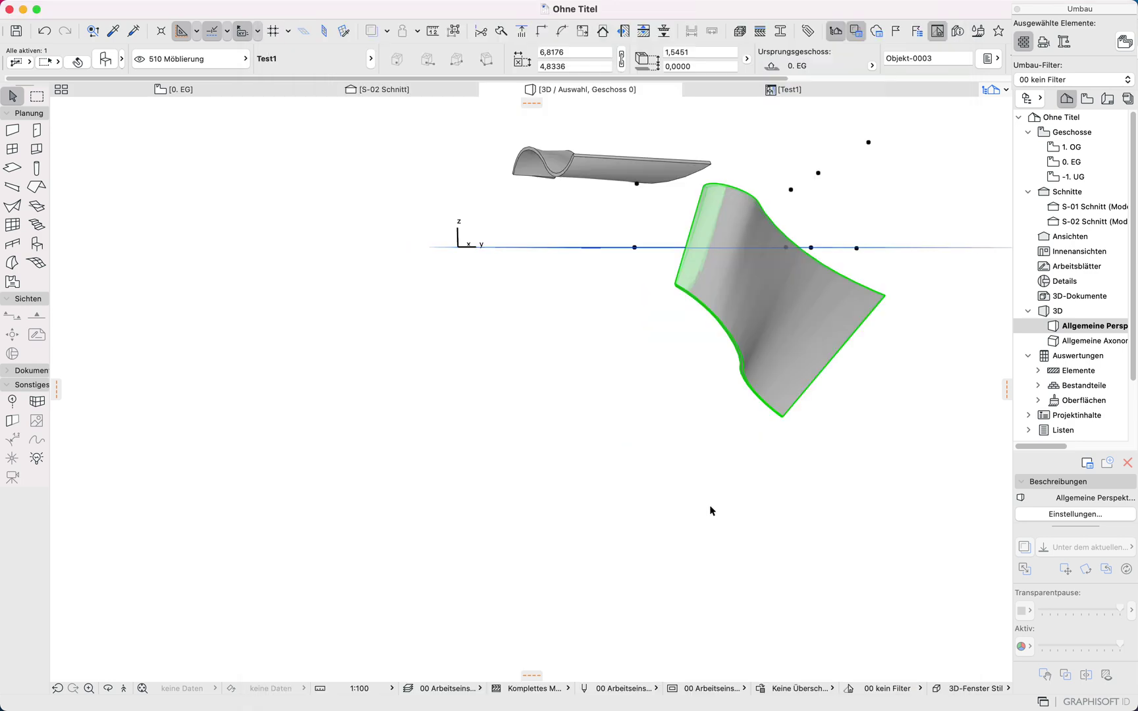
{"action": "middle_click_drag", "start_coordinate": [616, 457], "coordinate": [604, 427], "text": "shift"}
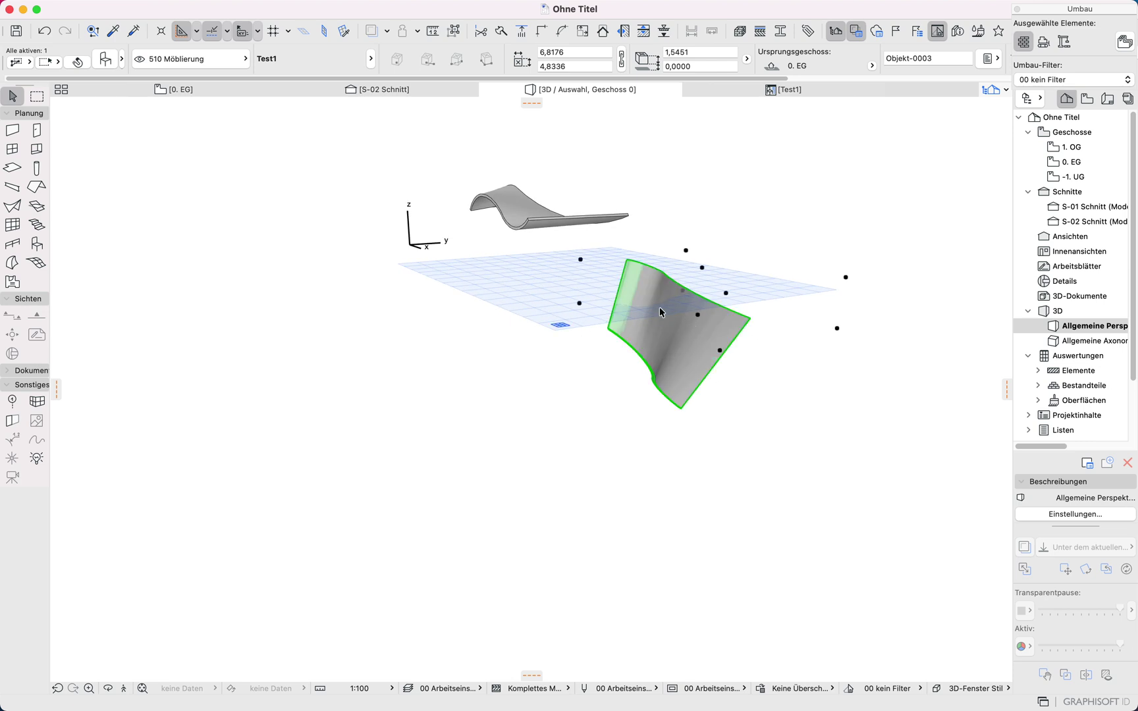
{"action": "left_click", "coordinate": [160, 88]}
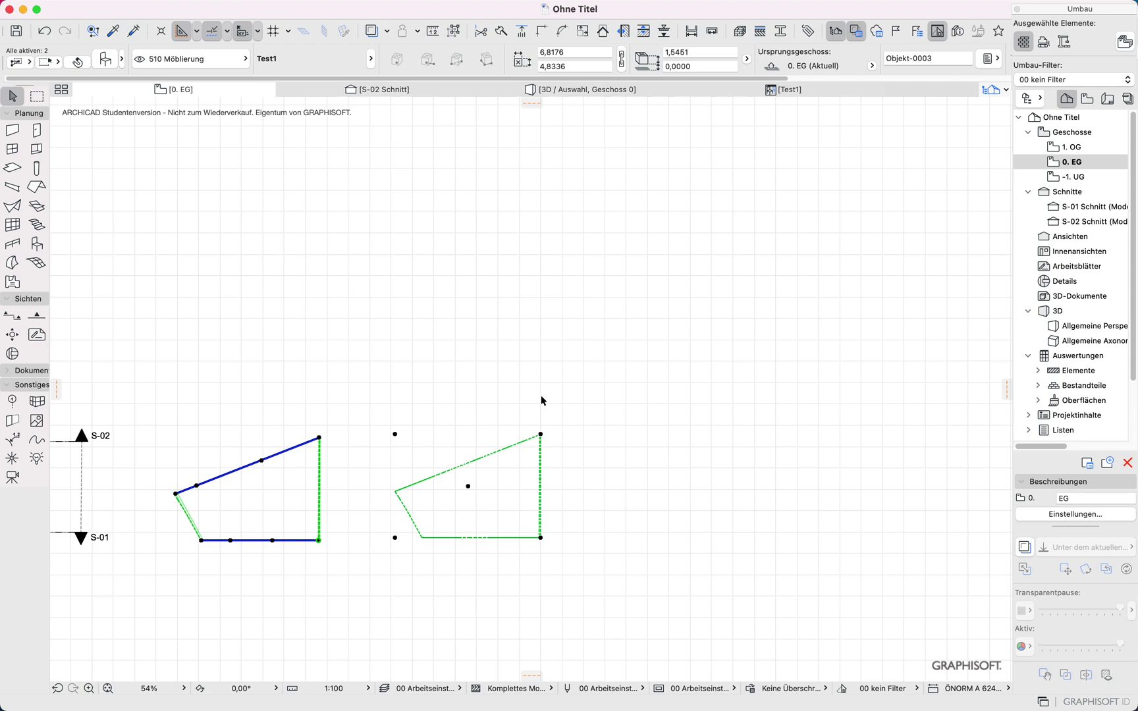
- Open Test1 in the GDL editor and delete its entire generated 2D script
{"action": "key", "text": "super+shift+o"}
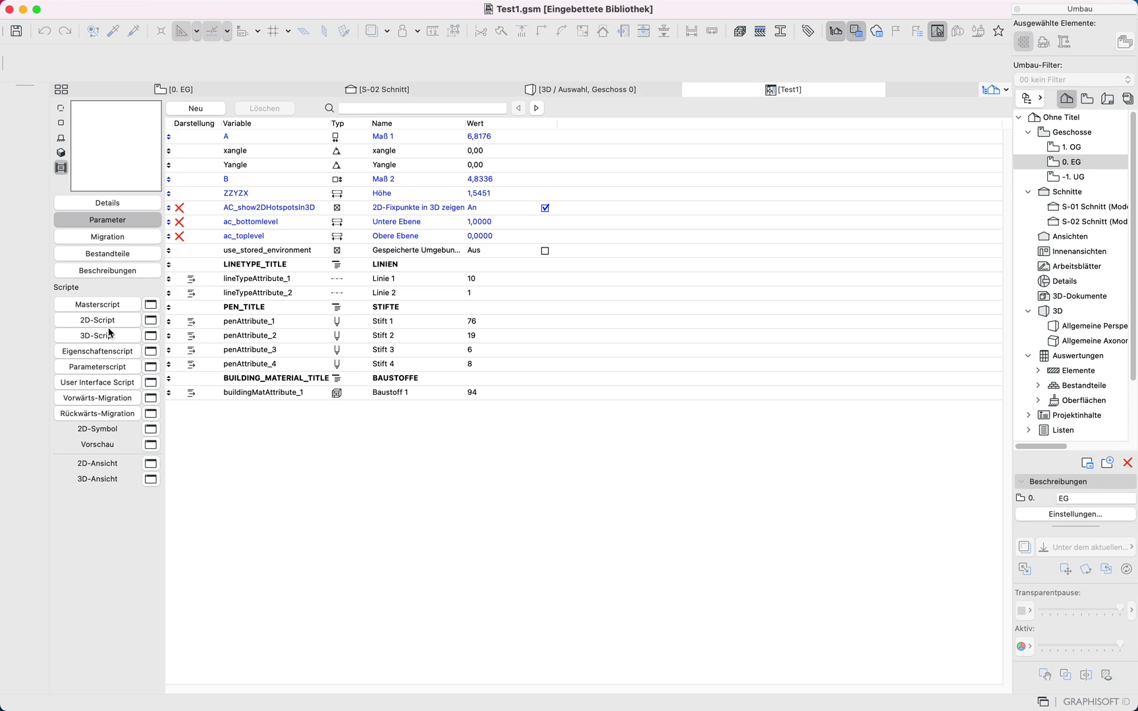
{"action": "left_click", "coordinate": [110, 320]}
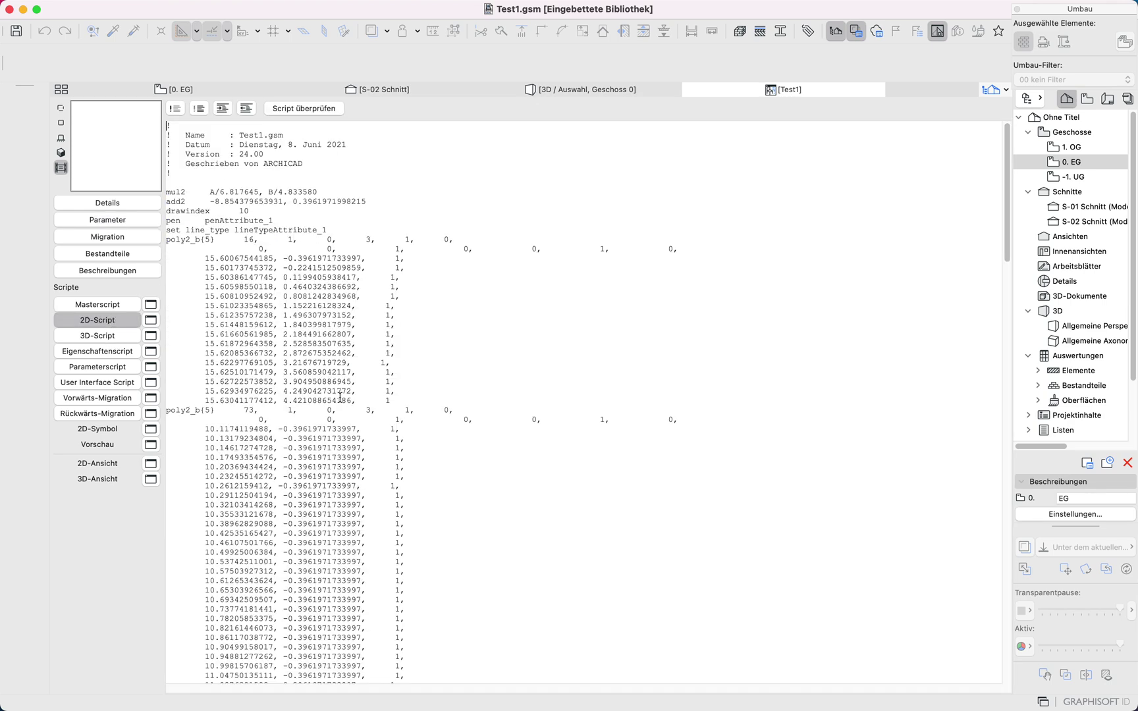
{"action": "scroll", "coordinate": [250, 470], "scroll_direction": "down", "scroll_amount": 15}
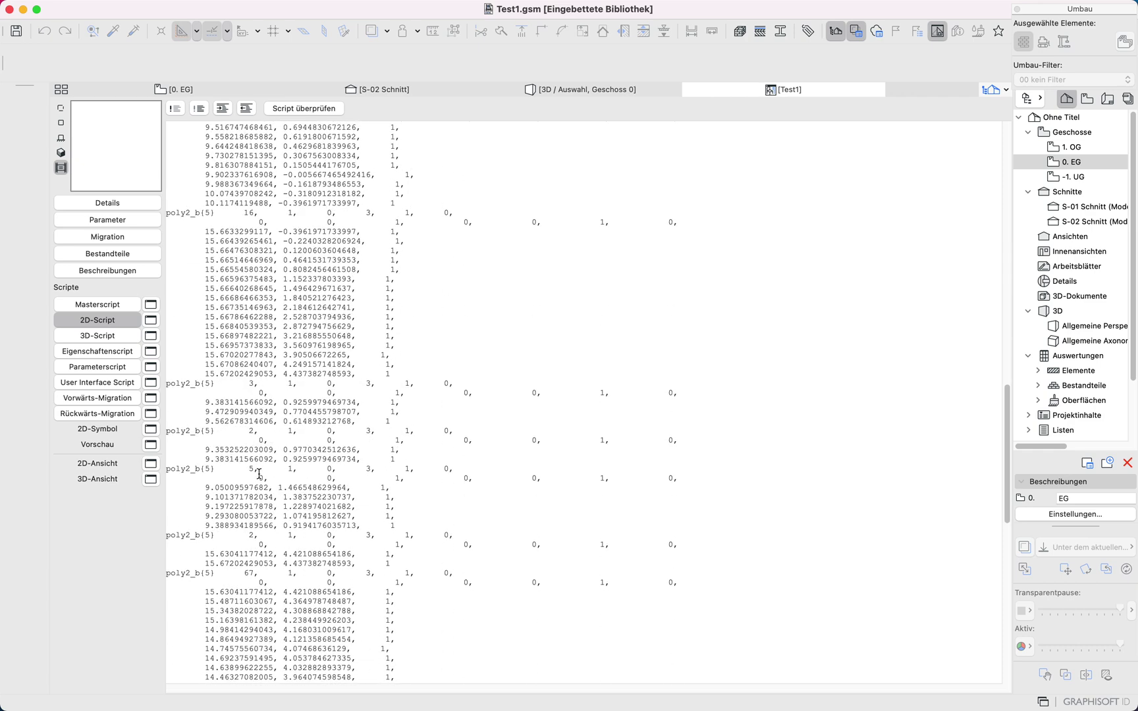
{"action": "scroll", "coordinate": [447, 519], "scroll_direction": "up", "scroll_amount": 15}
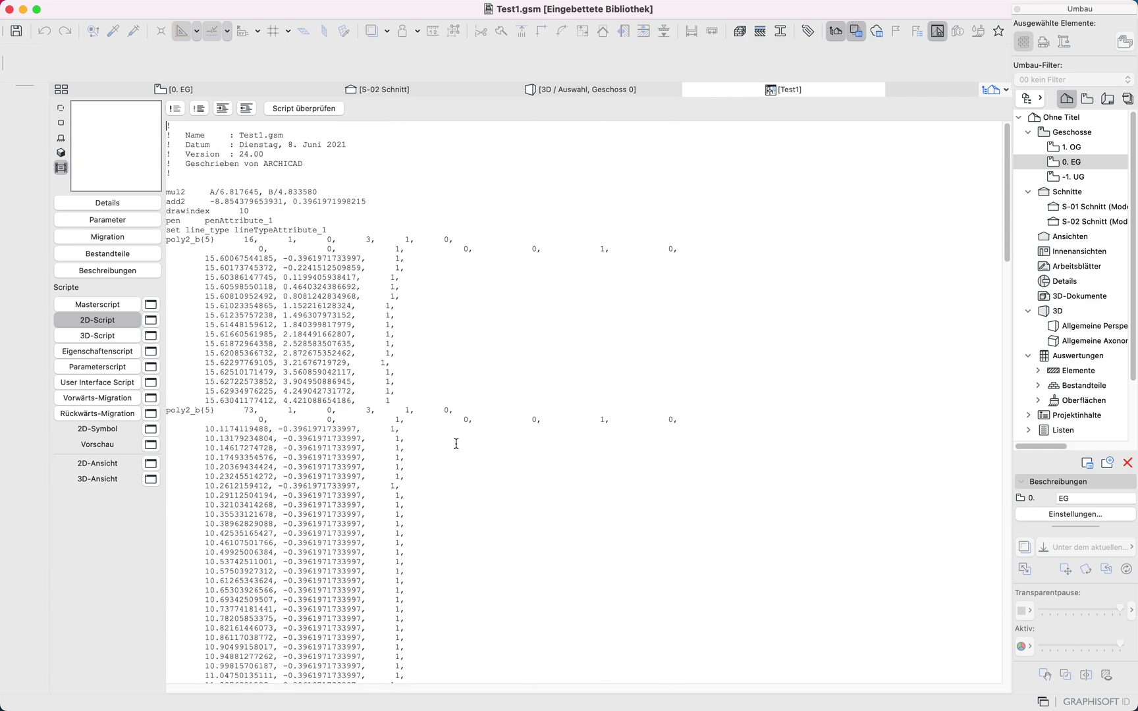
{"action": "key", "text": "super+a"}
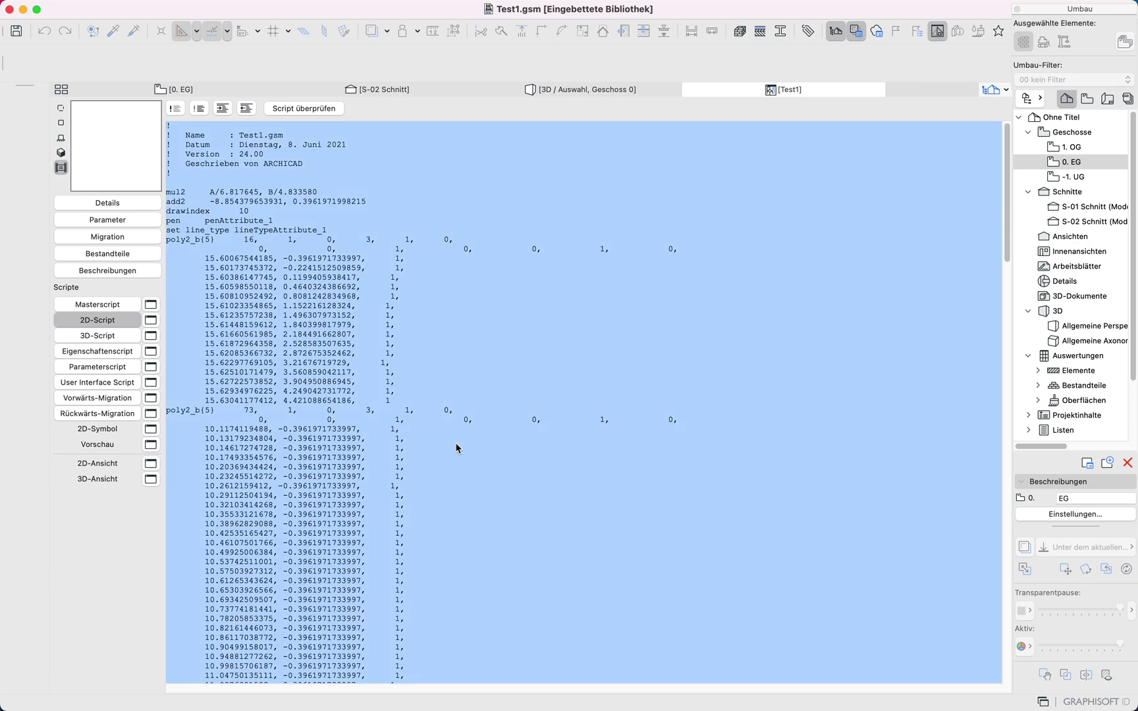
{"action": "key", "text": "BackSpace"}
- Write 'project2 270, 3, 2' as the 2D script and open the GDL Referenzhandbuch from Help
{"action": "type", "text": "project"}
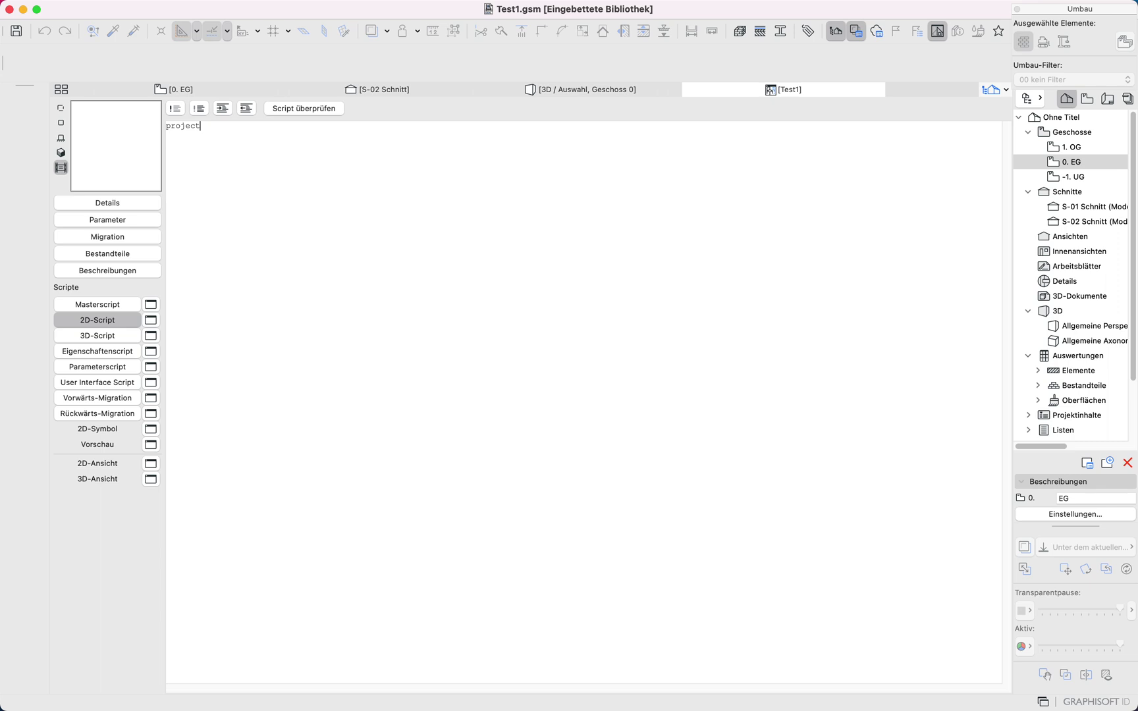
{"action": "type", "text": "2 270,"}
{"action": "type", "text": "3, 2"}
{"action": "mouse_move", "coordinate": [736, 6]}
{"action": "left_click", "coordinate": [532, 10]}
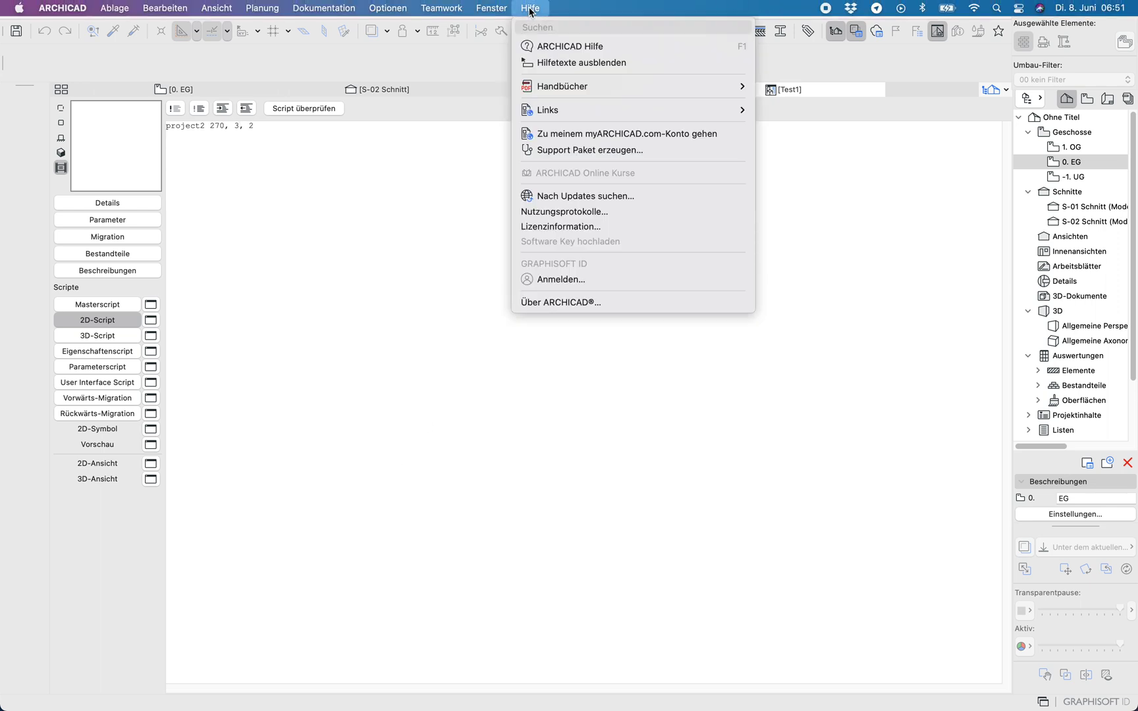
{"action": "mouse_move", "coordinate": [556, 88]}
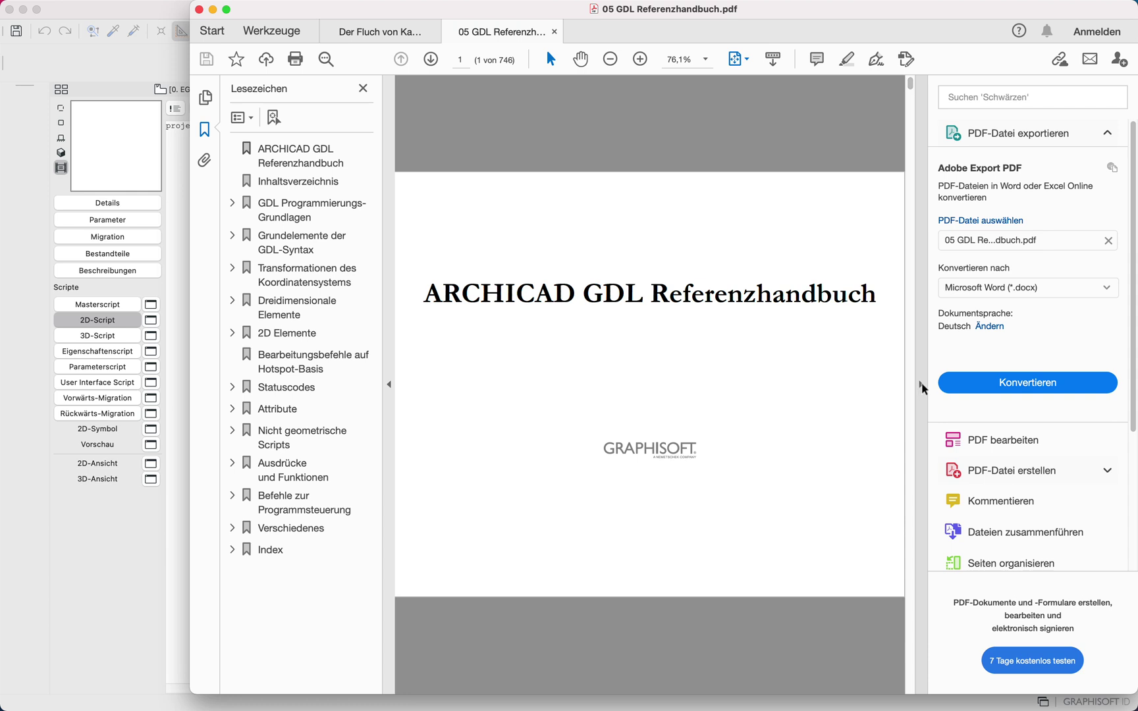
- Search the GDL manual for project2 and reach the page with its example
{"action": "left_click", "coordinate": [920, 385]}
{"action": "key", "text": "super+f"}
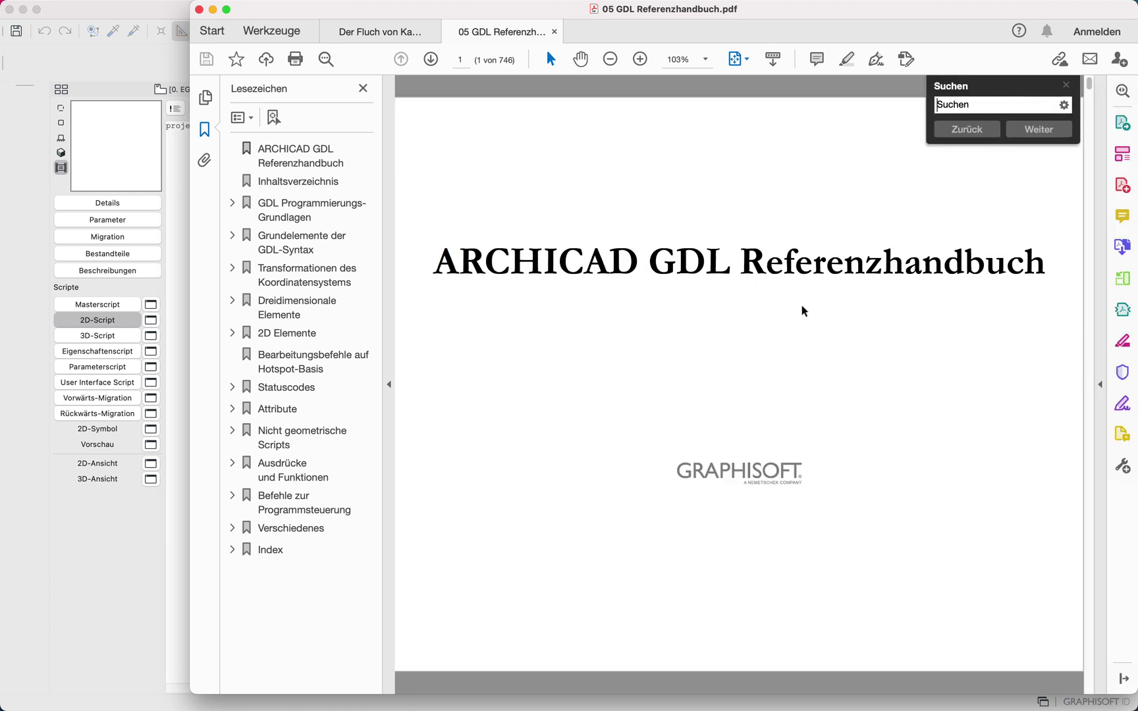
{"action": "type", "text": "project2"}
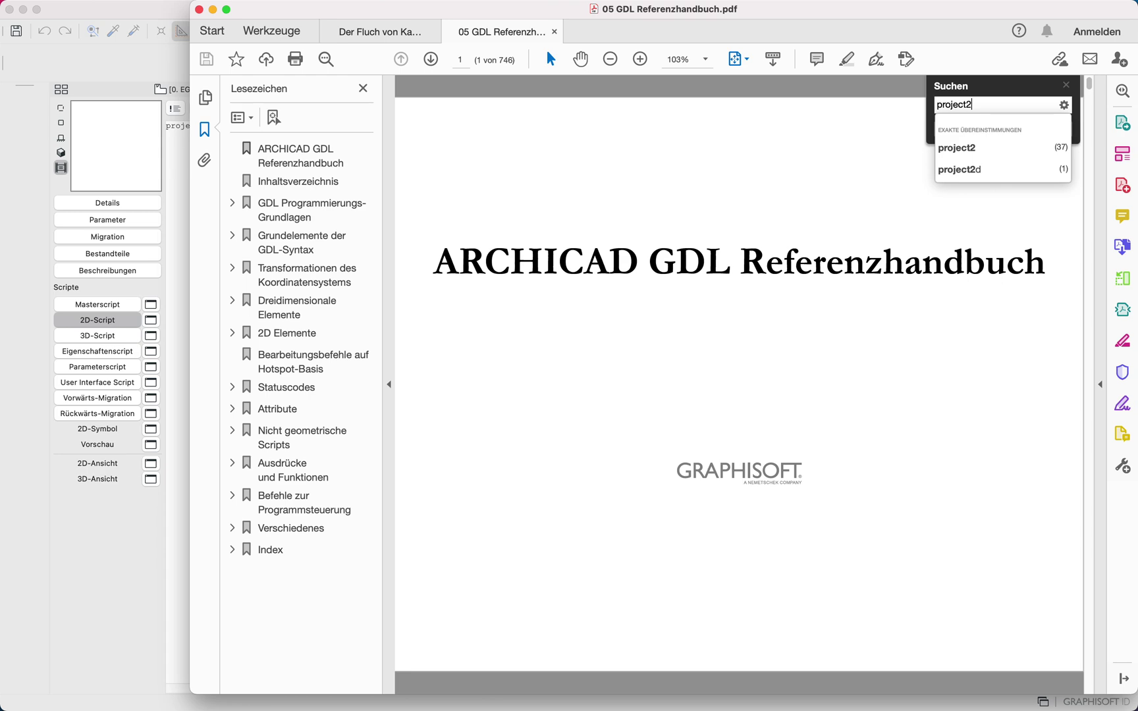
{"action": "key", "text": "Return"}
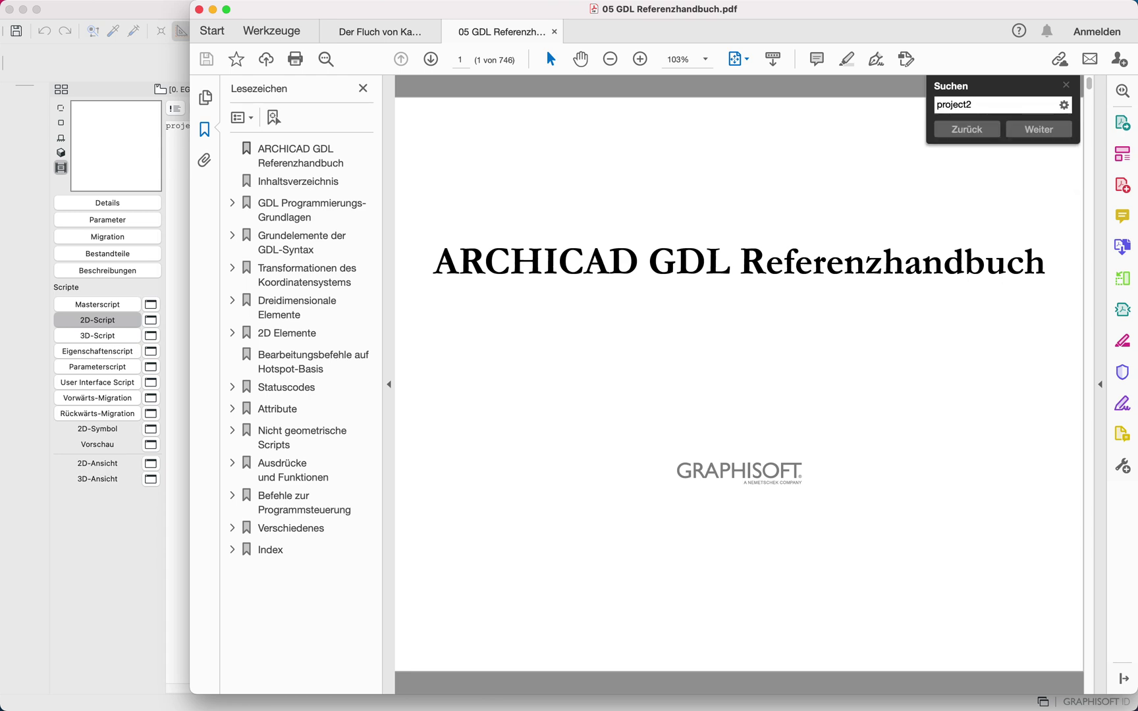
{"action": "left_click", "coordinate": [527, 418]}
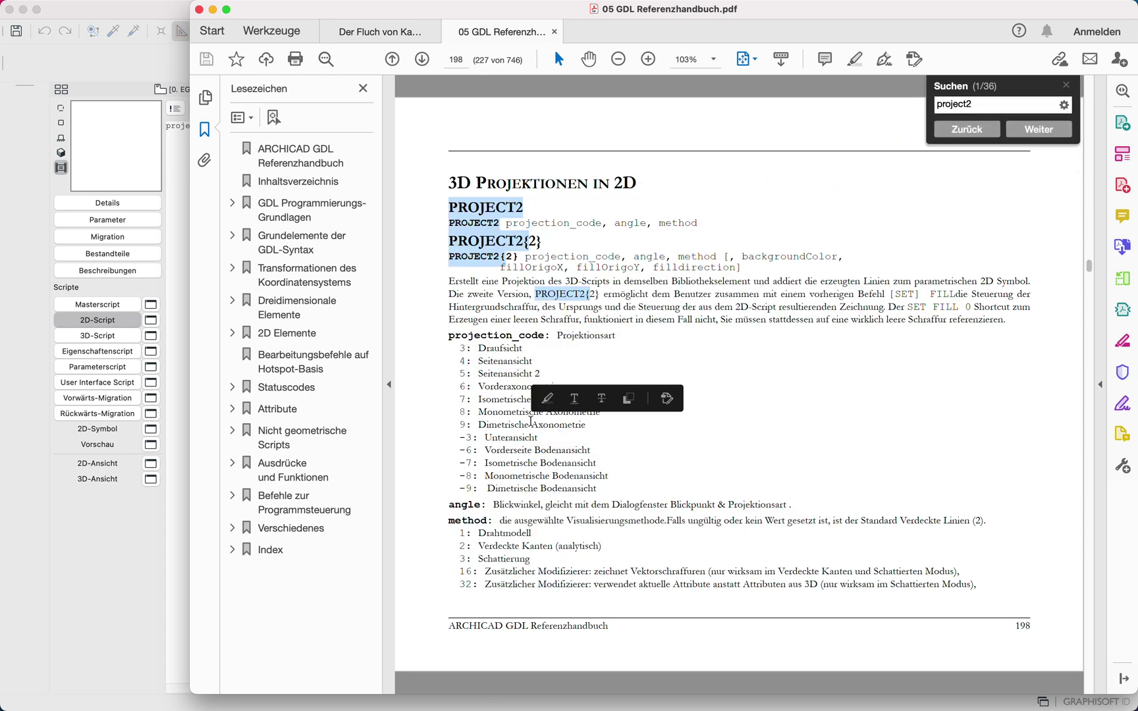
{"action": "key", "text": "Return"}
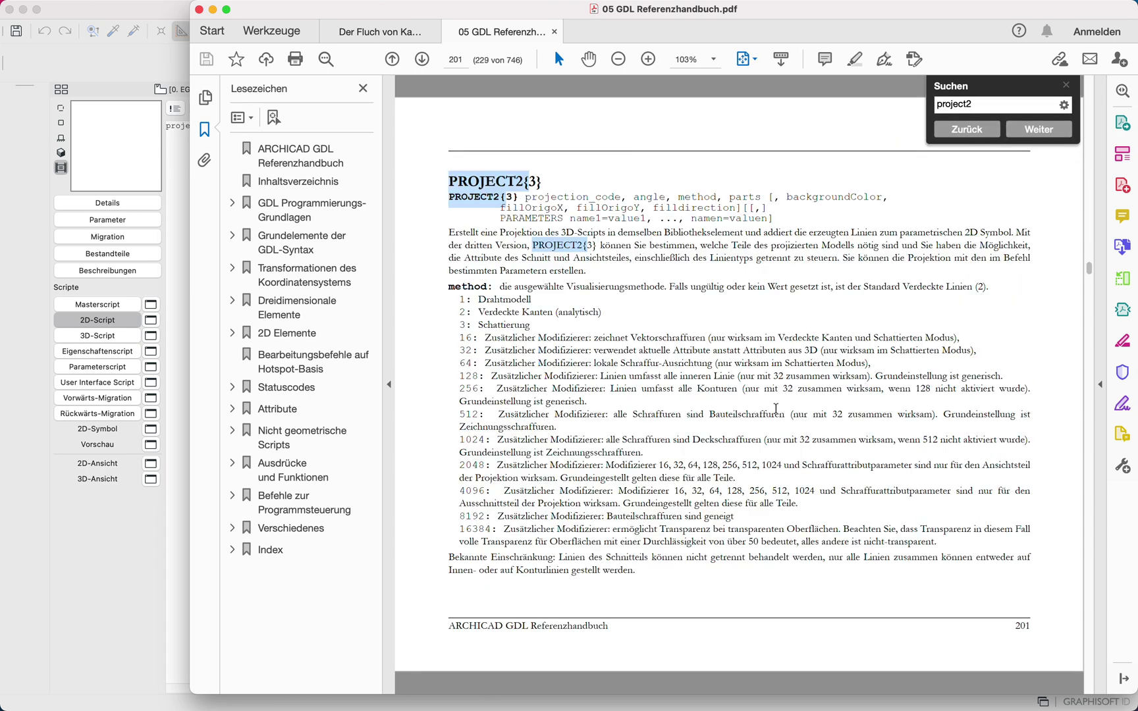
{"action": "key", "text": "super+Left"}
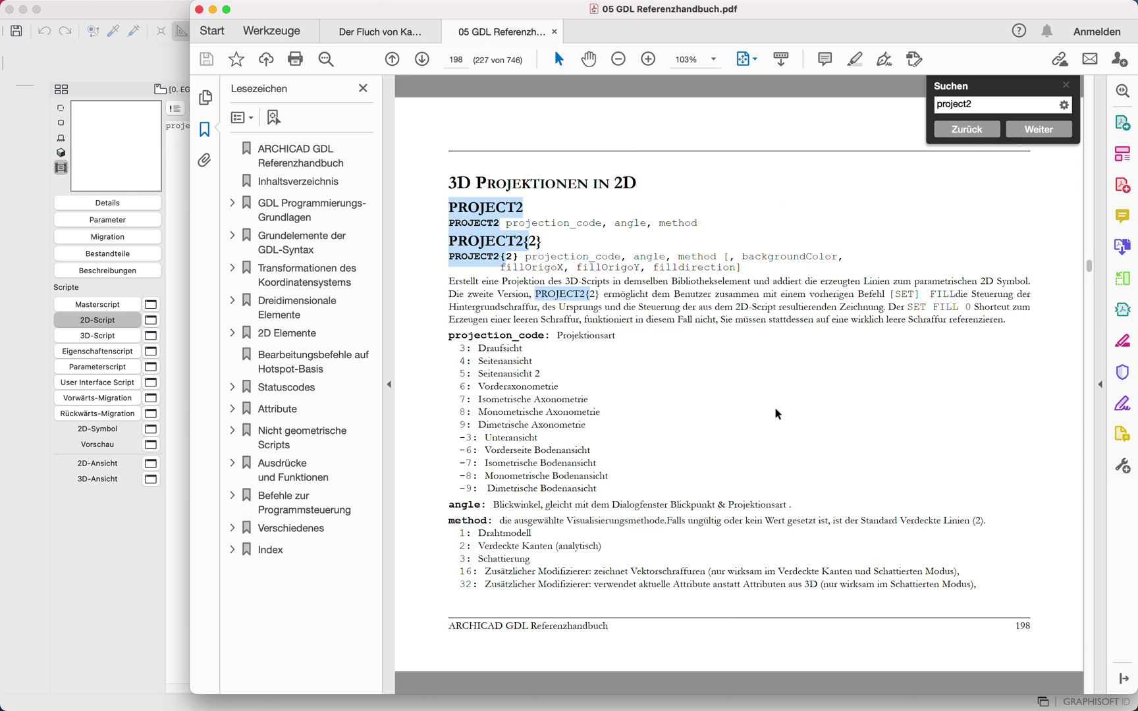
{"action": "left_click", "coordinate": [422, 60]}
{"action": "left_click", "coordinate": [422, 59]}
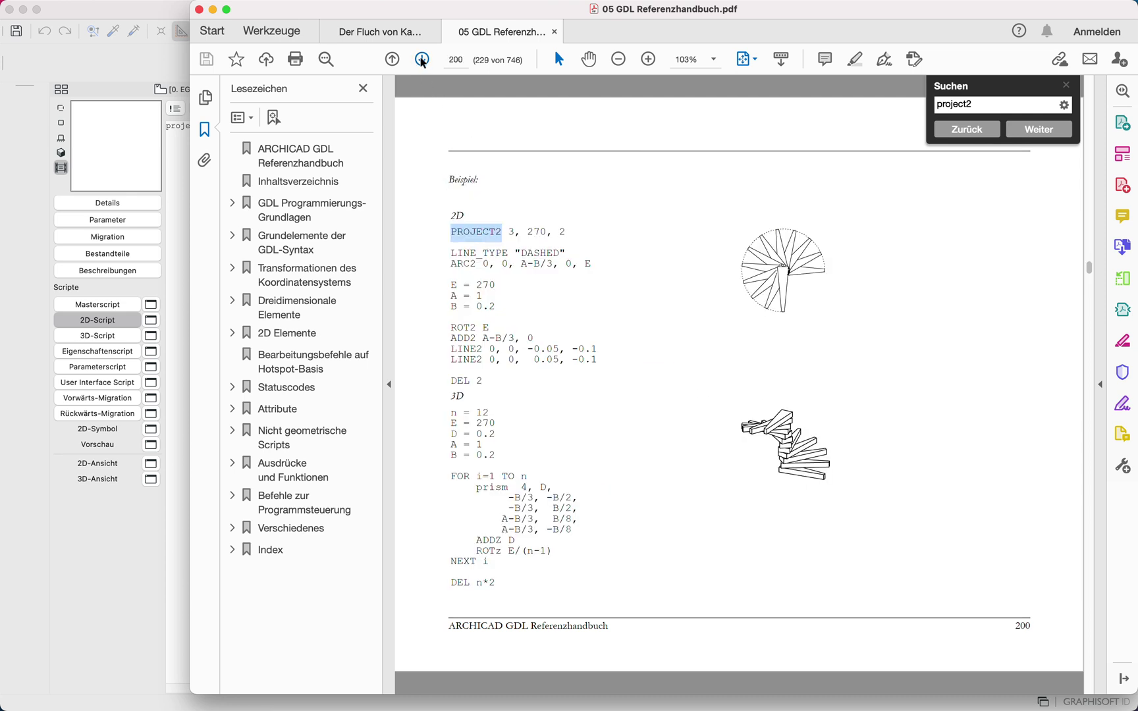
- Copy the example 'PROJECT2 3, 270, 2' over the existing line in Test1's 2D script
{"action": "left_click_drag", "start_coordinate": [565, 232], "coordinate": [463, 231]}
{"action": "key", "text": "super+c"}
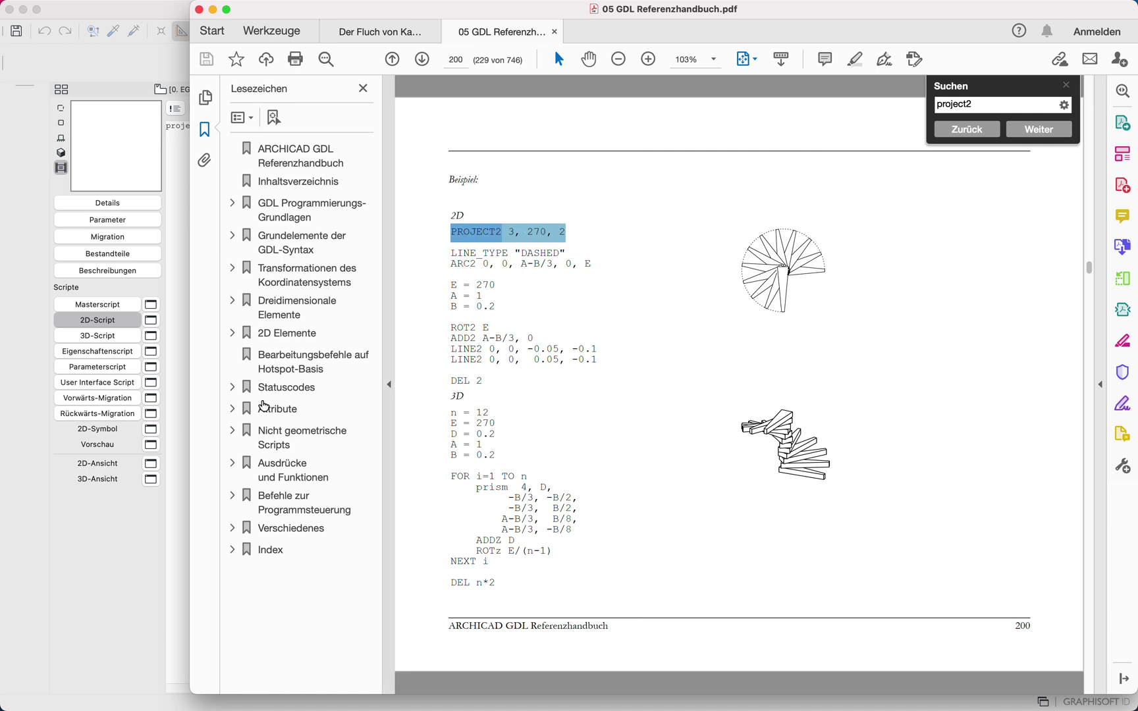
{"action": "left_click", "coordinate": [112, 543]}
{"action": "left_click_drag", "start_coordinate": [255, 125], "coordinate": [146, 125]}
{"action": "key", "text": "super+v"}
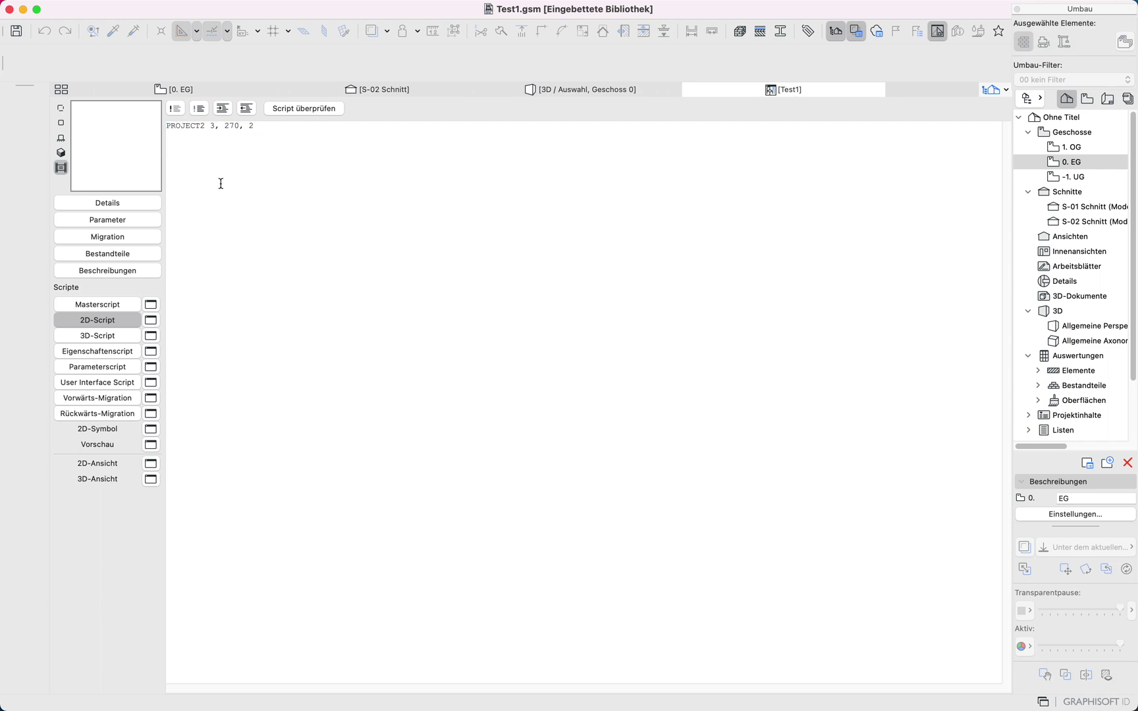
- On the 0. EG plan, change the Test1 object's Yangle to 45° and apply it
{"action": "left_click", "coordinate": [213, 90]}
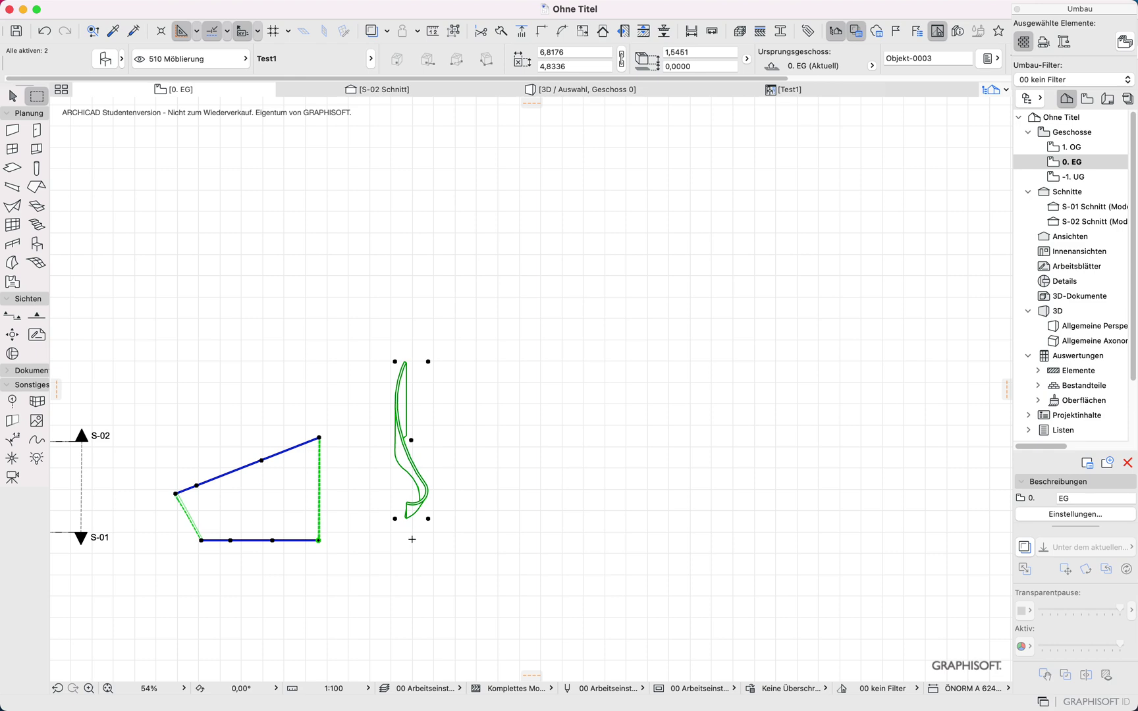
{"action": "key", "text": "super+t"}
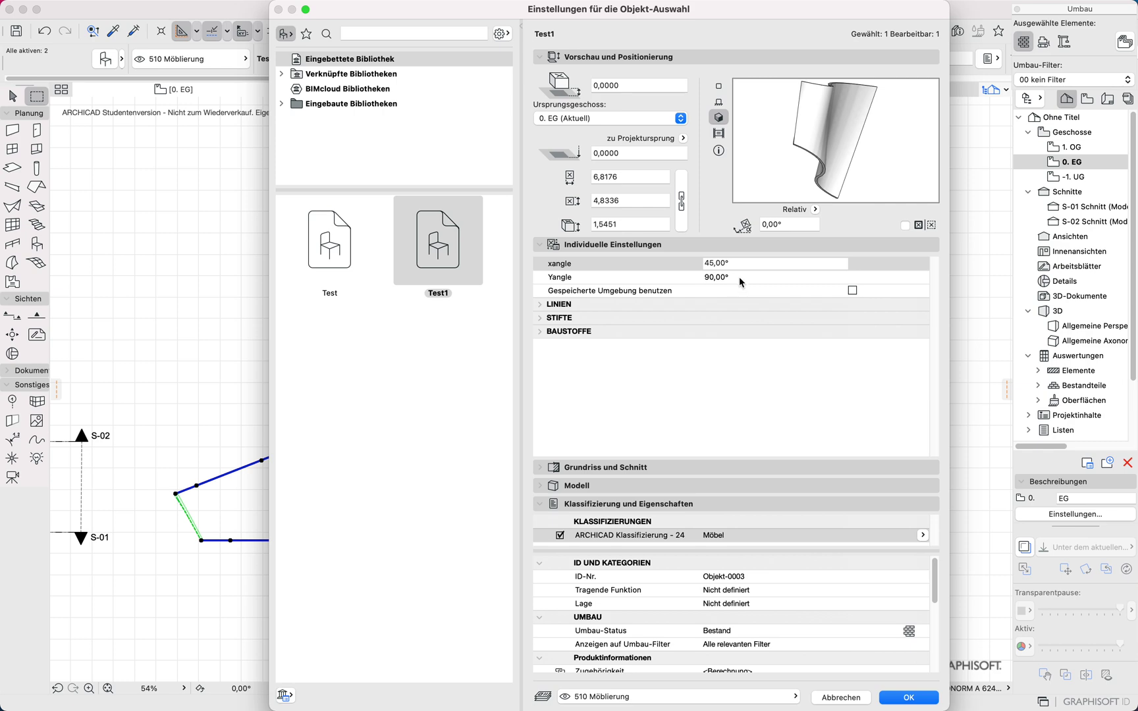
{"action": "left_click", "coordinate": [739, 276]}
{"action": "type", "text": "45"}
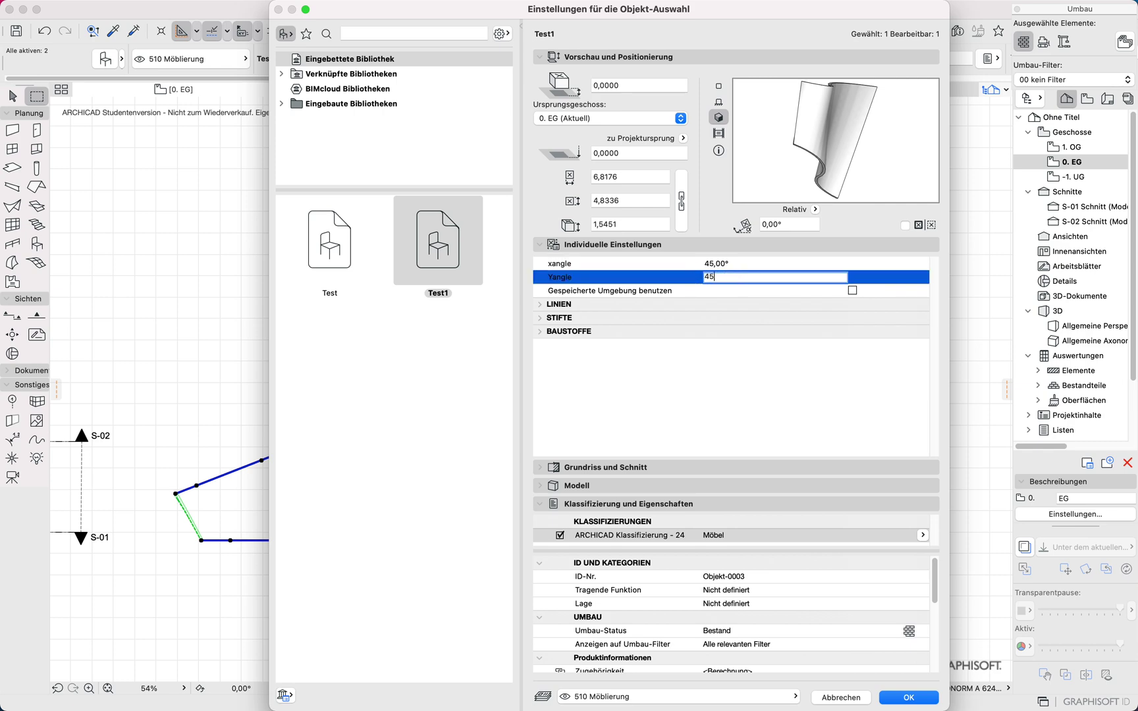
{"action": "left_click", "coordinate": [909, 697]}
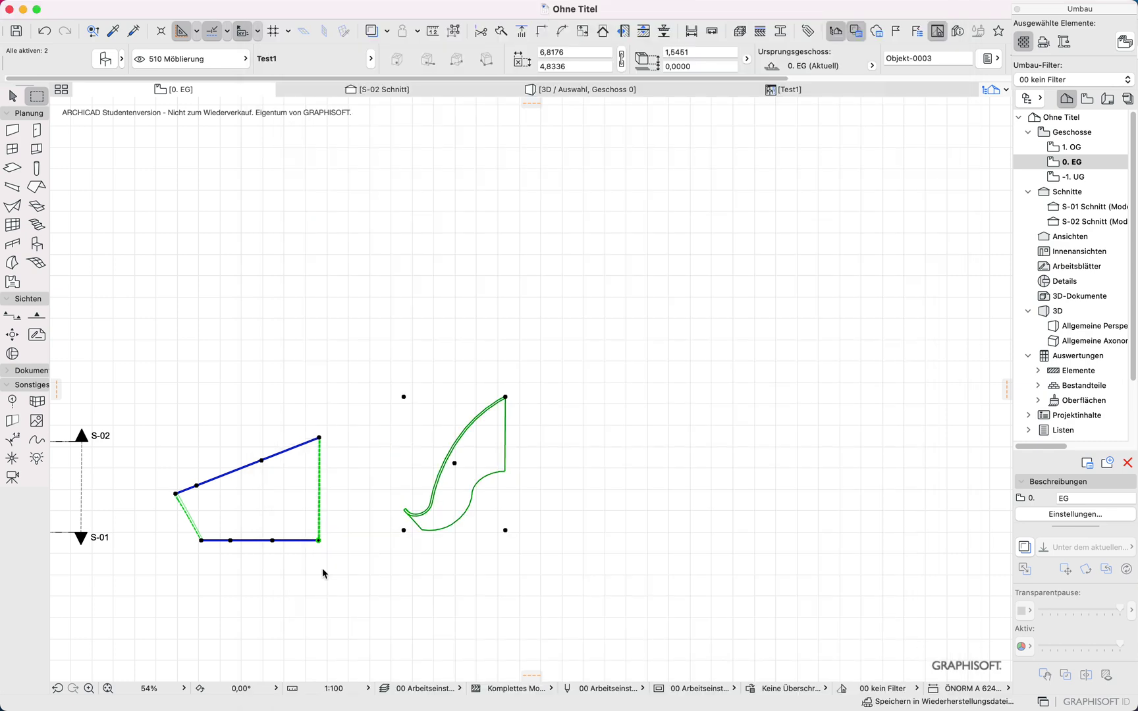